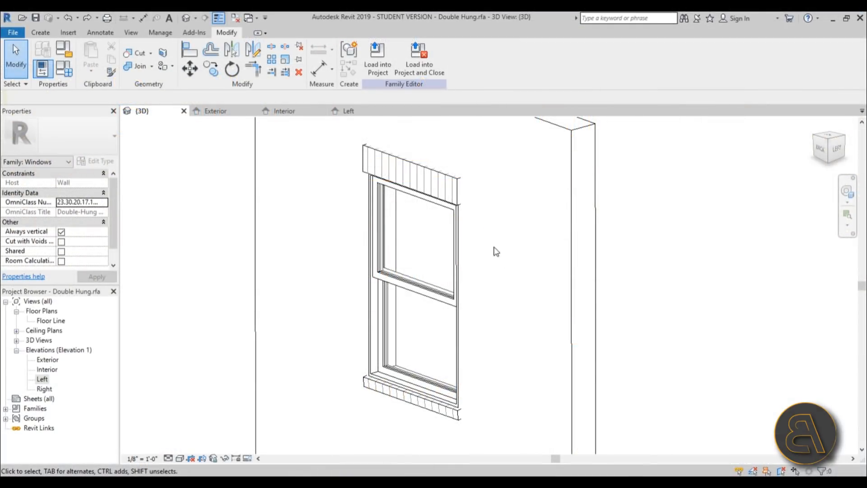
# Examine the brick sill sweep below the double-hung window in the 3D view
pyautogui.keyDown('shift'); pyautogui.moveTo(496, 251); pyautogui.dragTo(514, 265, button='middle'); pyautogui.keyUp('shift')
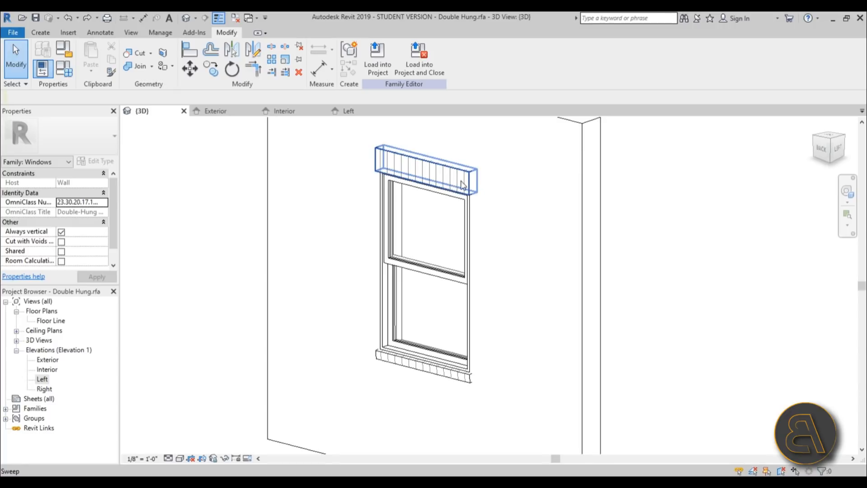
pyautogui.moveTo(498, 343); pyautogui.dragTo(470, 299, button='middle')
pyautogui.scroll(2, 445, 334)
pyautogui.click(444, 334)
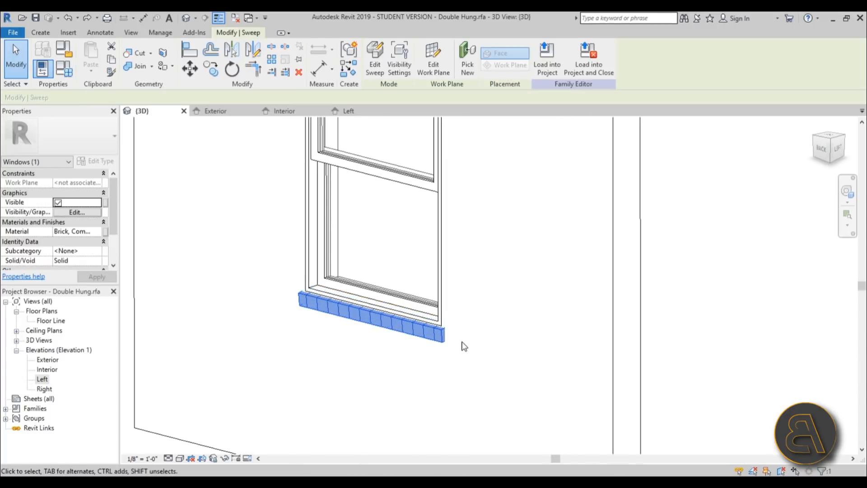
pyautogui.scroll(-4, 283, 300)
pyautogui.scroll(4, 399, 322)
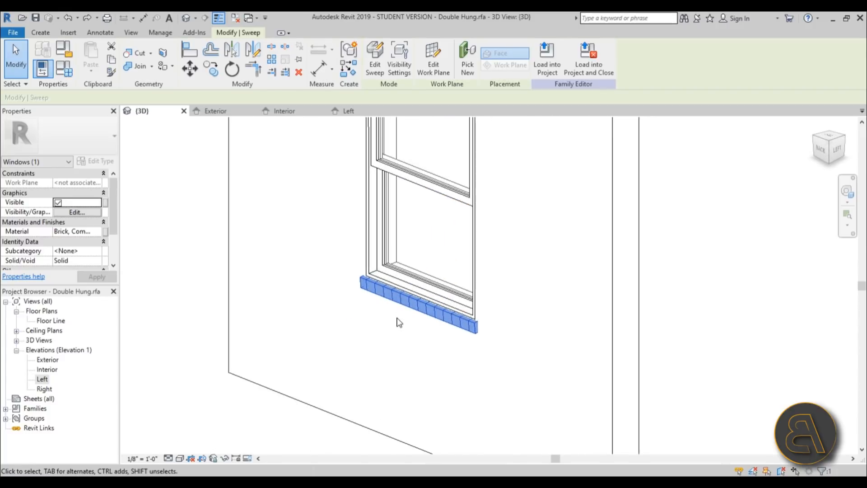
pyautogui.scroll(-4, 397, 321)
pyautogui.press('Escape')
pyautogui.scroll(5, 436, 210)
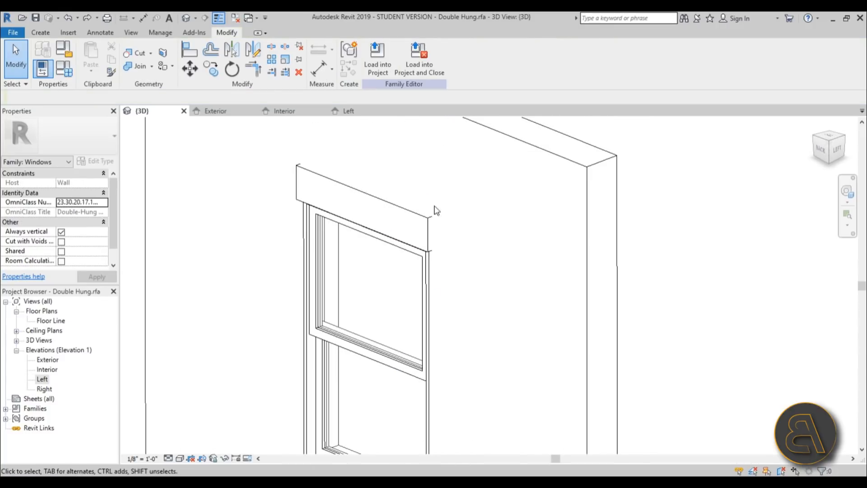
# Select the host wall and examine how it meets the ends of the brick header and sill
pyautogui.click(476, 240)
pyautogui.scroll(2, 440, 228)
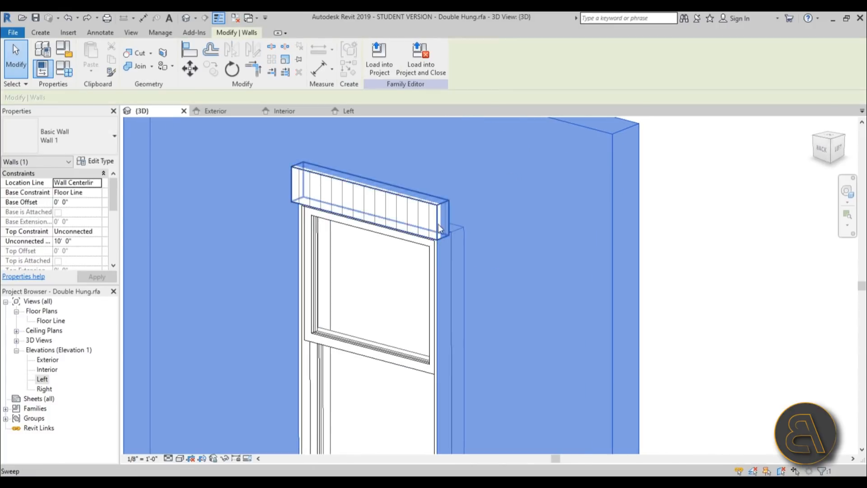
pyautogui.scroll(-2, 447, 217)
pyautogui.moveTo(531, 308); pyautogui.dragTo(514, 161, button='middle')
pyautogui.scroll(6, 428, 258)
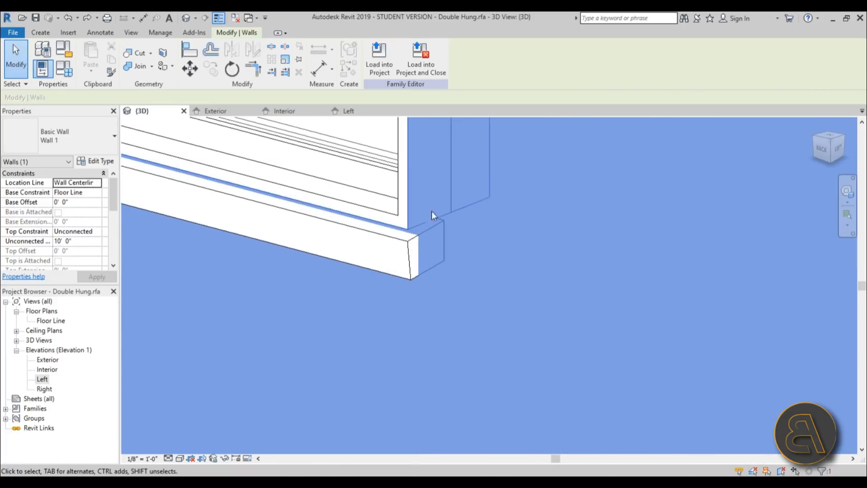
pyautogui.scroll(-6, 427, 264)
pyautogui.moveTo(490, 291); pyautogui.dragTo(489, 297, button='middle')
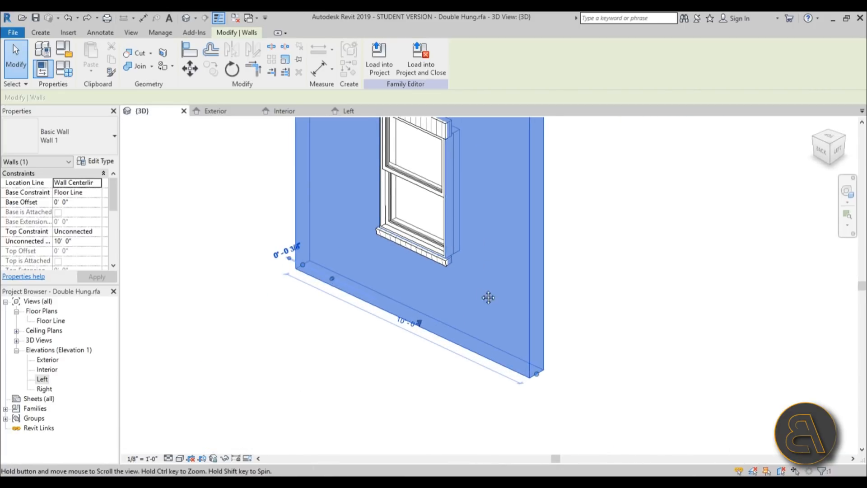
pyautogui.scroll(-2, 486, 312)
pyautogui.press('Escape')
pyautogui.scroll(3, 450, 190)
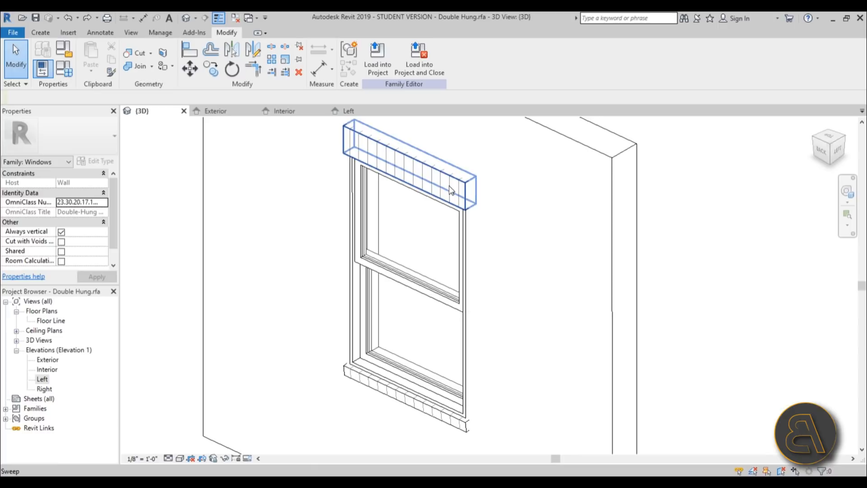
# Examine the brick header sweep above the window and where its ends run into the wall
pyautogui.click(465, 204)
pyautogui.click(311, 183)
pyautogui.scroll(2, 334, 270)
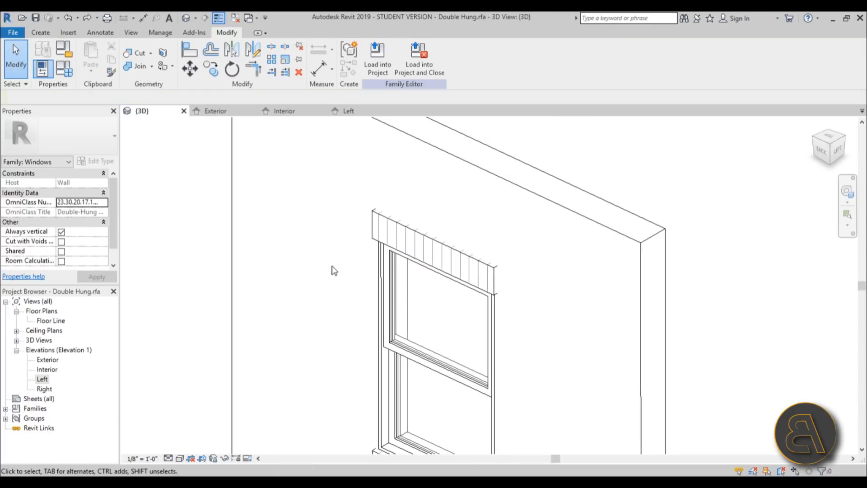
pyautogui.moveTo(391, 228); pyautogui.dragTo(378, 182, button='middle')
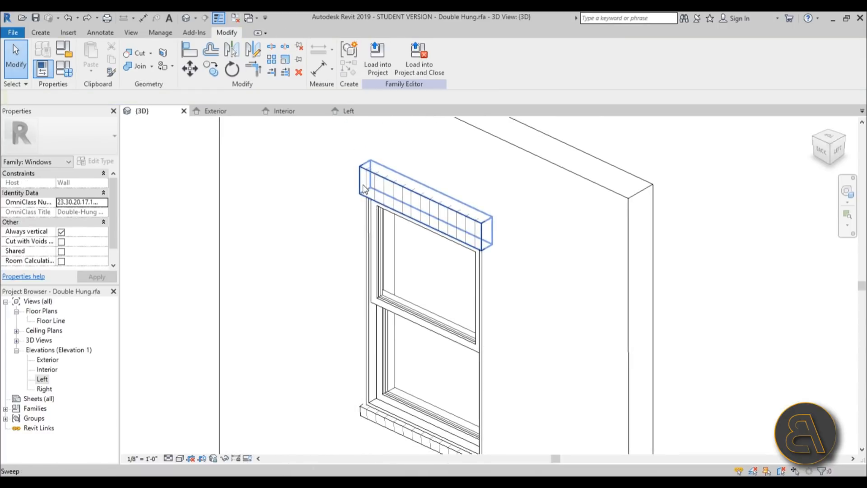
pyautogui.click(363, 185)
pyautogui.moveTo(334, 245); pyautogui.dragTo(330, 175, button='middle')
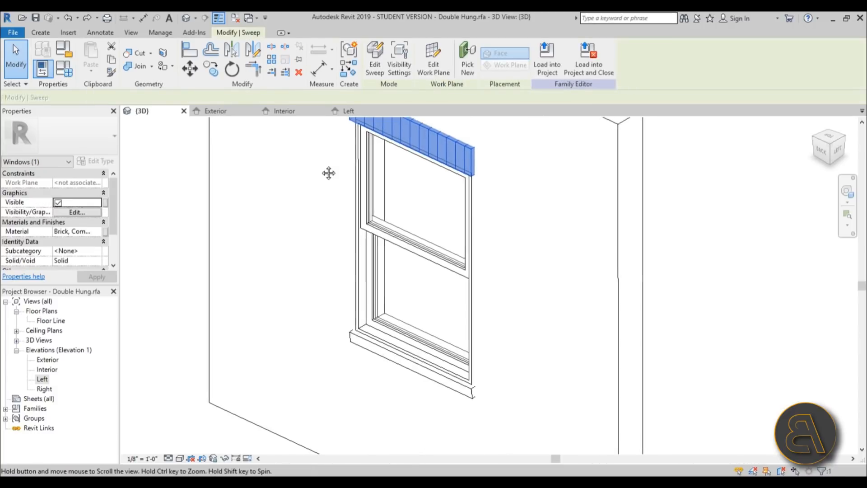
pyautogui.click(274, 244)
pyautogui.scroll(-1, 289, 247)
pyautogui.moveTo(306, 250); pyautogui.dragTo(328, 314, button='middle')
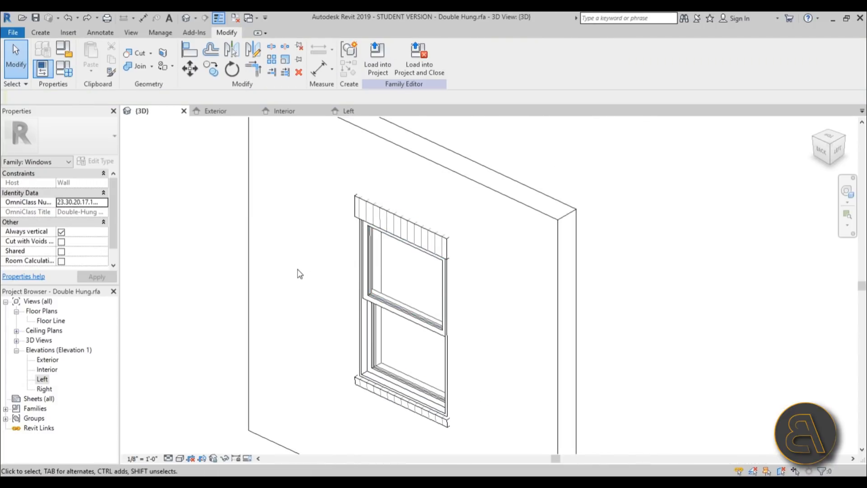
pyautogui.moveTo(304, 292)
pyautogui.keyDown('shift'); pyautogui.mouseDown(button='middle')
pyautogui.moveTo(327, 270)
pyautogui.moveTo(306, 277)
pyautogui.moveTo(347, 300)
pyautogui.moveTo(470, 294)
pyautogui.moveTo(289, 294)
pyautogui.mouseUp(button='middle'); pyautogui.keyUp('shift')
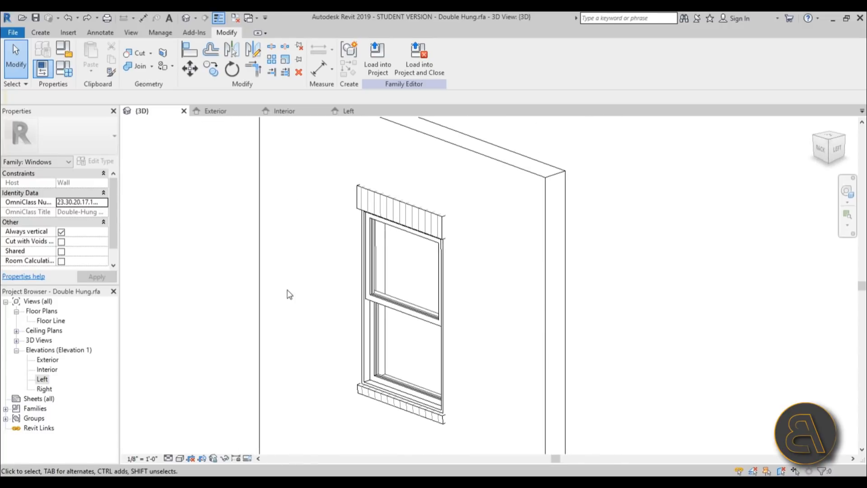
# Compare the Exterior elevation with the 3D view, examining the host wall's opening behind the brick header and sill
pyautogui.doubleClick(47, 360)
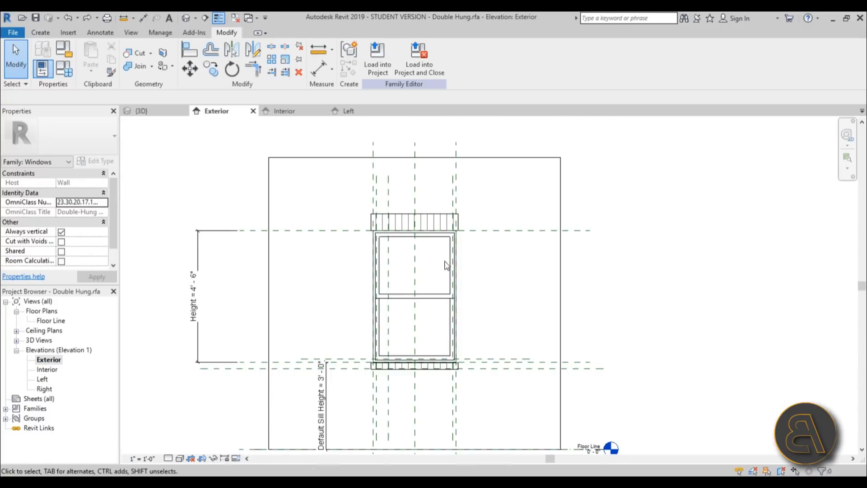
pyautogui.click(186, 20)
pyautogui.click(525, 198)
pyautogui.keyDown('shift'); pyautogui.moveTo(525, 198); pyautogui.dragTo(564, 217, button='middle'); pyautogui.keyUp('shift')
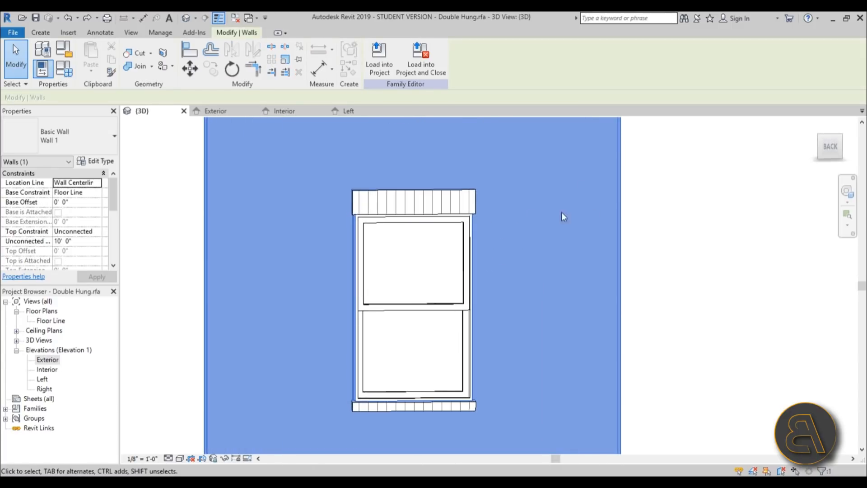
pyautogui.keyDown('shift'); pyautogui.moveTo(411, 314); pyautogui.dragTo(485, 316, button='middle'); pyautogui.keyUp('shift')
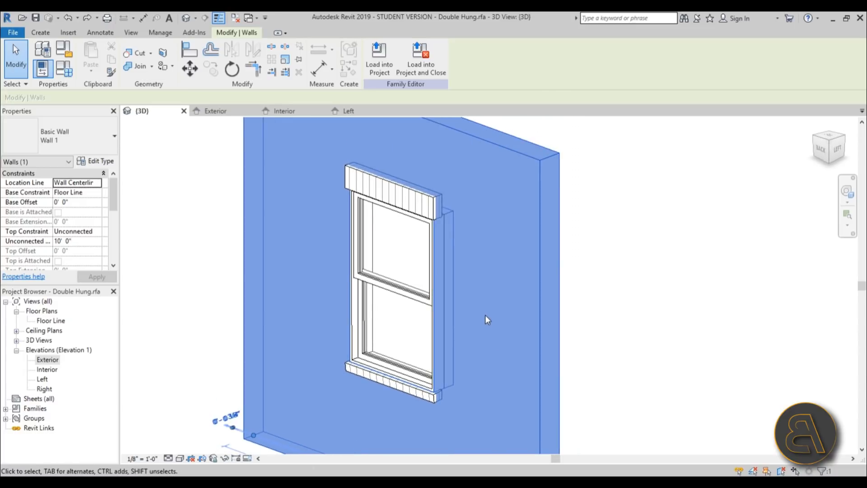
pyautogui.scroll(3, 470, 208)
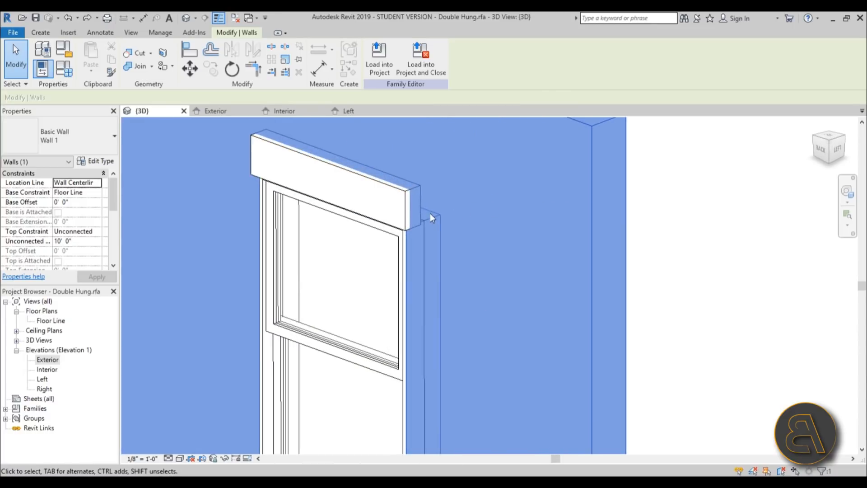
pyautogui.scroll(-3, 429, 199)
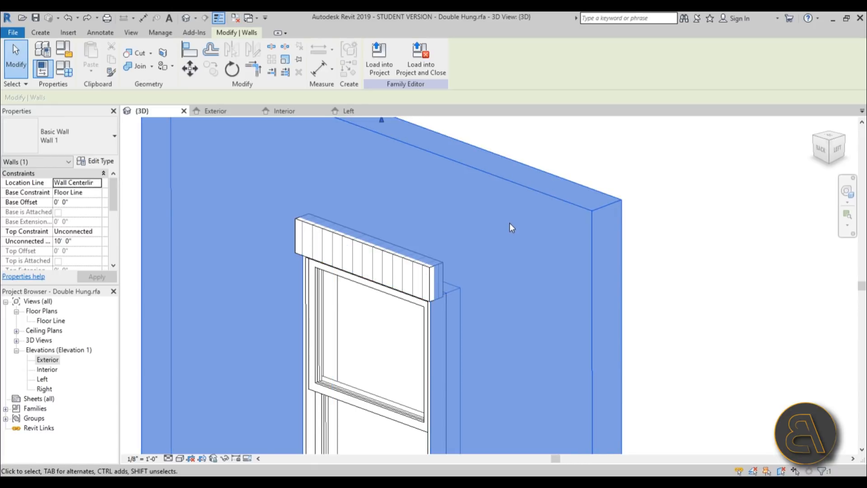
pyautogui.press('Escape')
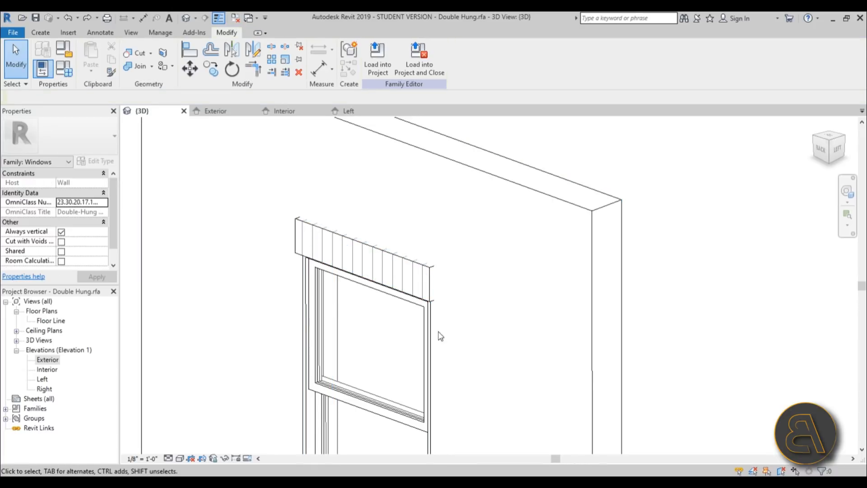
pyautogui.click(487, 235)
pyautogui.scroll(-3, 490, 290)
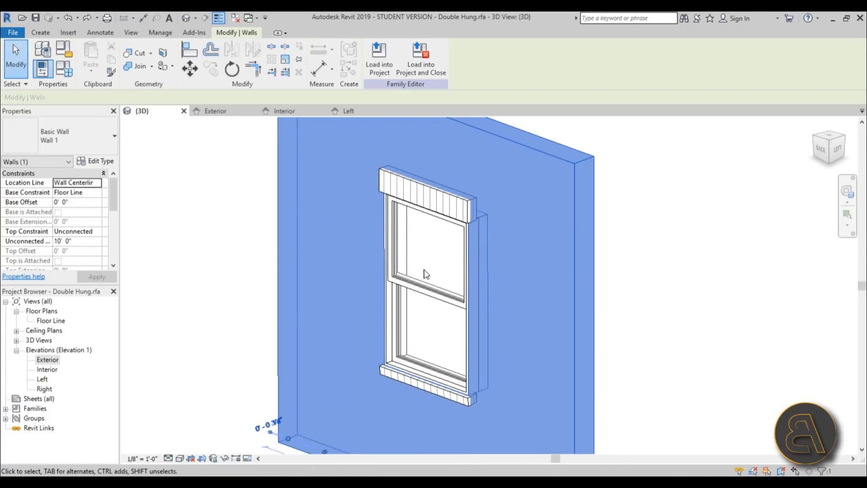
# Delete the opening cut around the window frame in the Exterior elevation
pyautogui.doubleClick(48, 360)
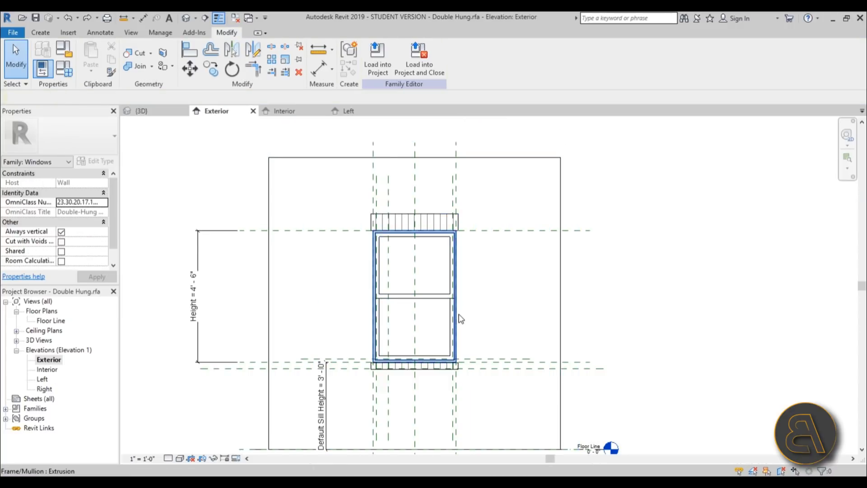
pyautogui.press('Tab')
pyautogui.press('Tab')
pyautogui.press('Tab')
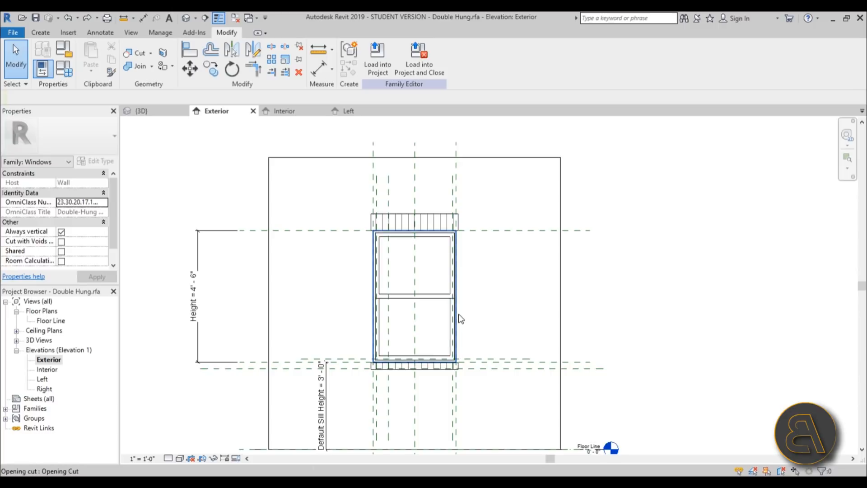
pyautogui.click(461, 319)
pyautogui.scroll(2, 453, 342)
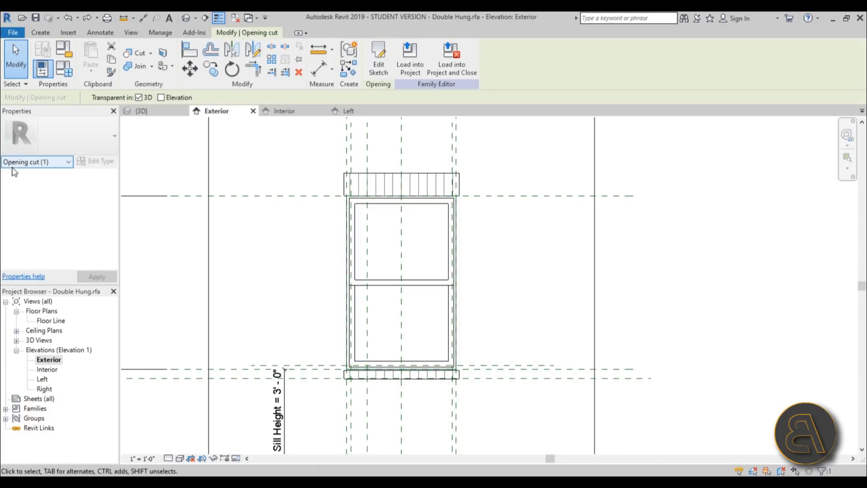
pyautogui.click(557, 299)
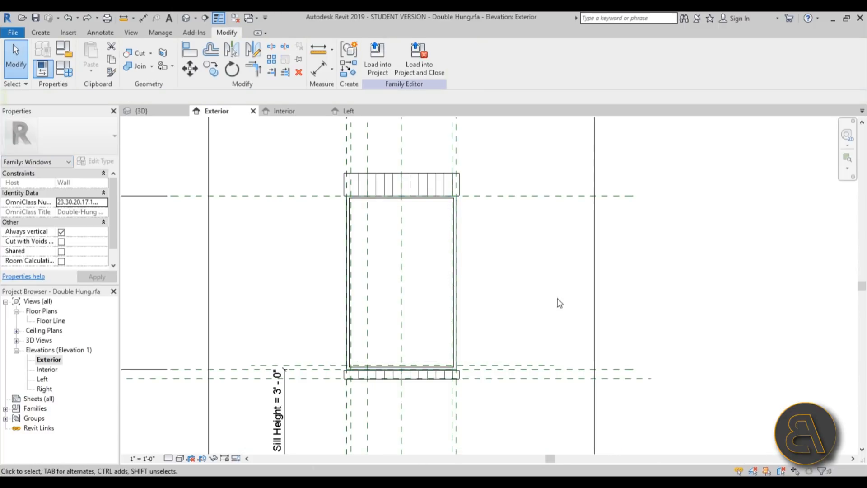
# Inspect the wall and window in the 3D view with the host wall selected
pyautogui.click(186, 18)
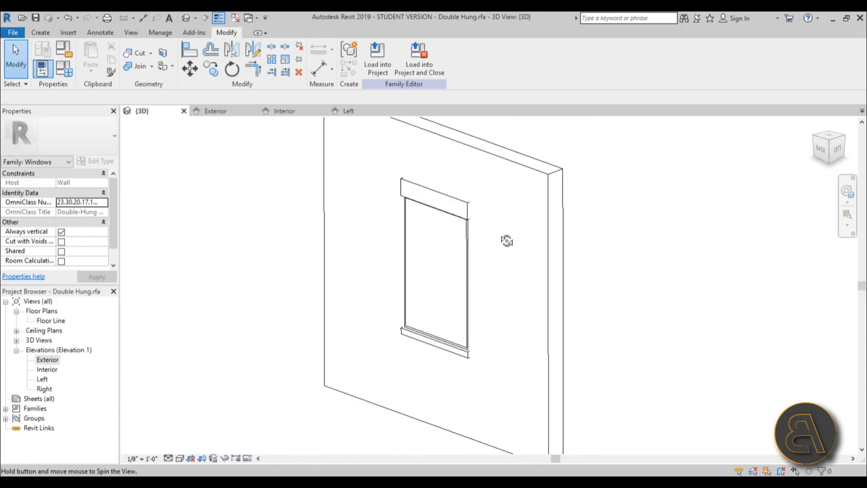
pyautogui.click(510, 168)
pyautogui.keyDown('shift'); pyautogui.moveTo(521, 323); pyautogui.dragTo(515, 343, button='middle'); pyautogui.keyUp('shift')
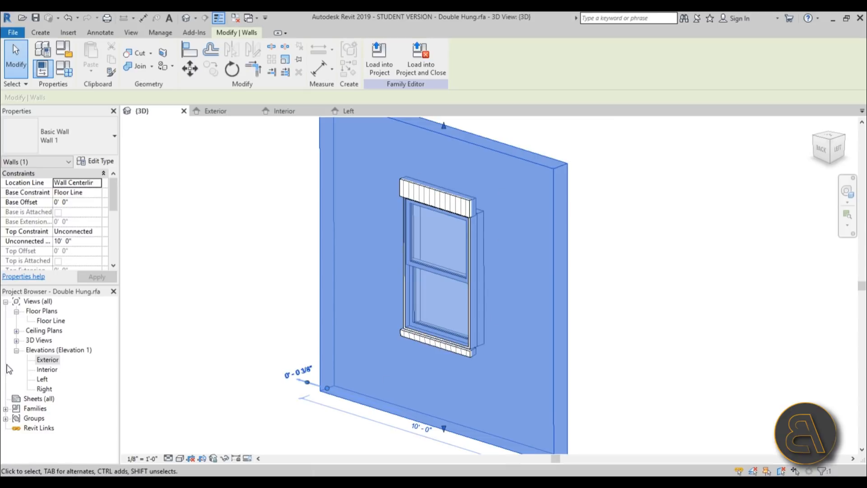
# In the Exterior elevation, start a solid extrusion and sketch a 2'-10" by 4'-6" rectangle along the window's width and height reference planes
pyautogui.doubleClick(48, 360)
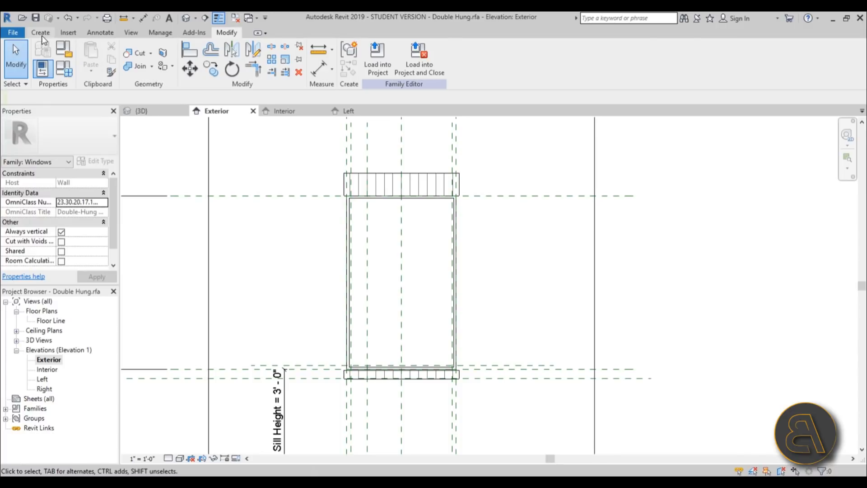
pyautogui.click(40, 33)
pyautogui.click(98, 55)
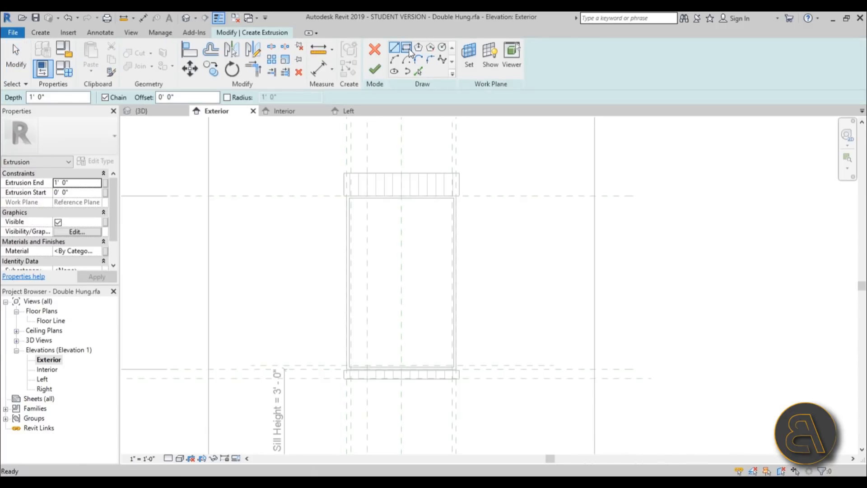
pyautogui.click(409, 48)
pyautogui.scroll(3, 364, 188)
pyautogui.click(321, 207)
pyautogui.scroll(-2, 487, 355)
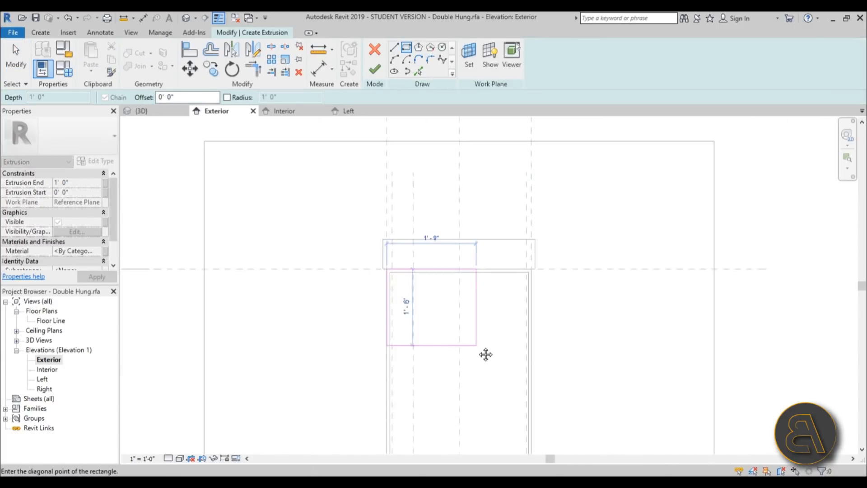
pyautogui.scroll(4, 486, 355)
pyautogui.click(462, 242)
pyautogui.scroll(-3, 497, 344)
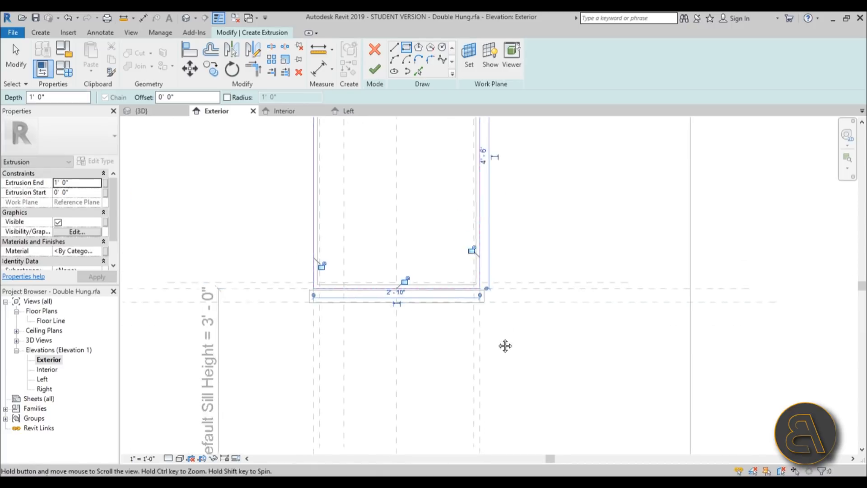
# Lock the rectangle's four sides to the reference planes and finish the extrusion with a depth of 1' 0"
pyautogui.click(337, 246)
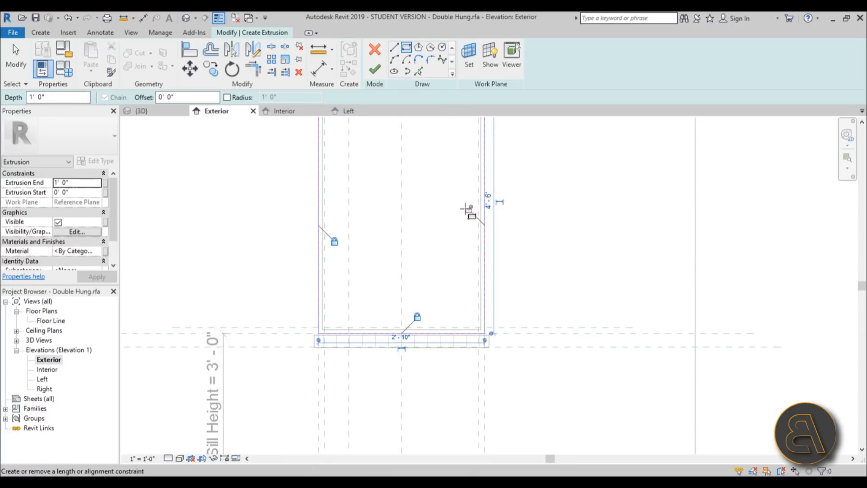
pyautogui.click(467, 210)
pyautogui.moveTo(404, 168); pyautogui.dragTo(403, 353, button='middle')
pyautogui.click(388, 271)
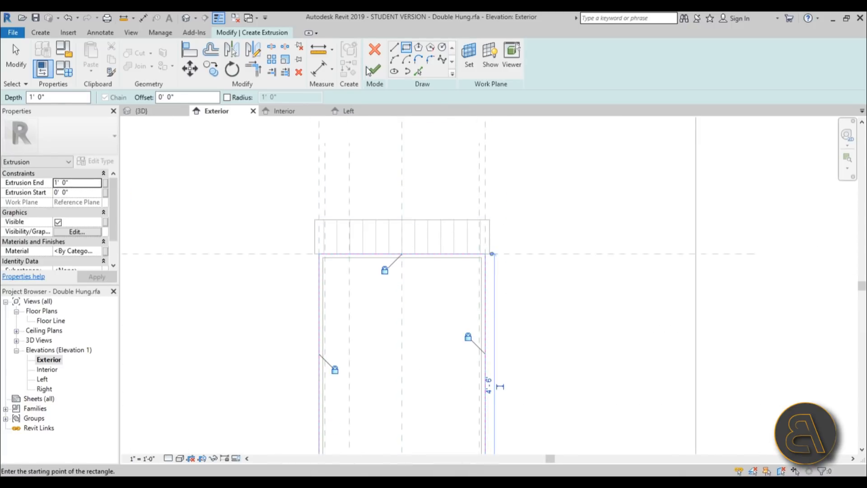
pyautogui.click(374, 69)
# In the 3D view, stretch the extrusion through the wall to a total depth of about 2' 4 1/2"
pyautogui.click(186, 20)
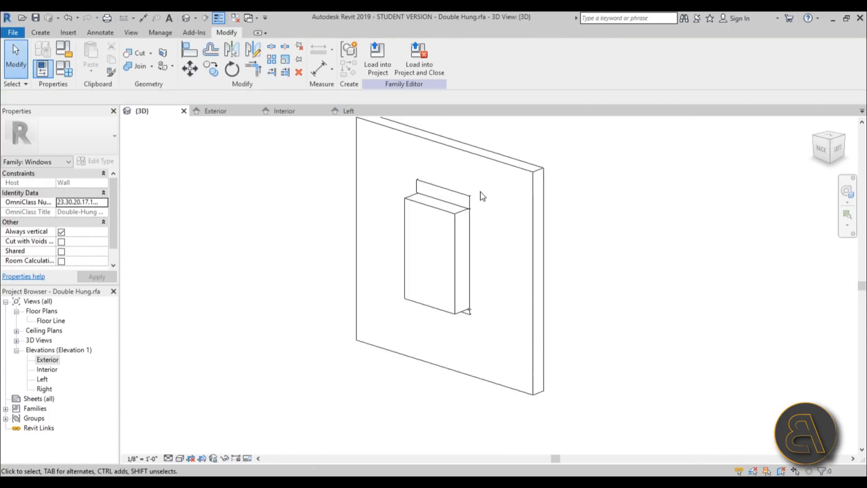
pyautogui.keyDown('shift'); pyautogui.moveTo(389, 244); pyautogui.dragTo(422, 242, button='middle'); pyautogui.keyUp('shift')
pyautogui.moveTo(457, 239); pyautogui.dragTo(488, 244)
pyautogui.keyDown('shift'); pyautogui.moveTo(492, 247); pyautogui.dragTo(592, 266, button='middle'); pyautogui.keyUp('shift')
pyautogui.scroll(2, 406, 216)
pyautogui.keyDown('shift'); pyautogui.moveTo(407, 218); pyautogui.dragTo(494, 230, button='middle'); pyautogui.keyUp('shift')
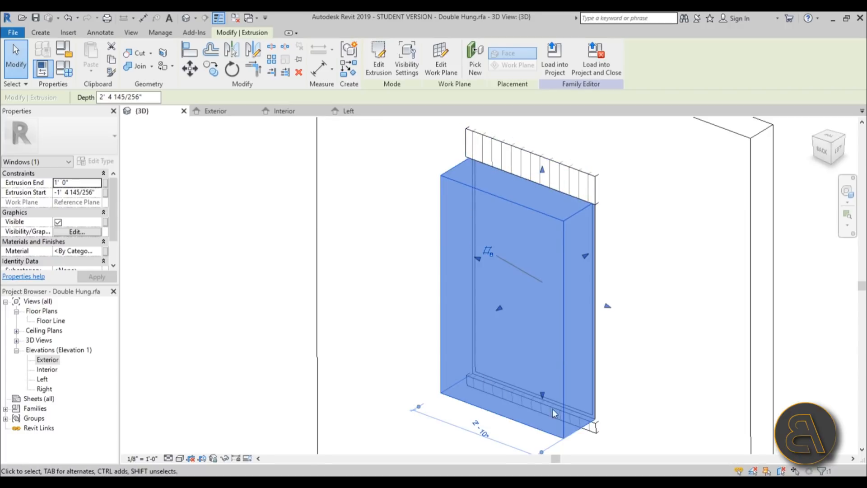
pyautogui.scroll(-2, 406, 226)
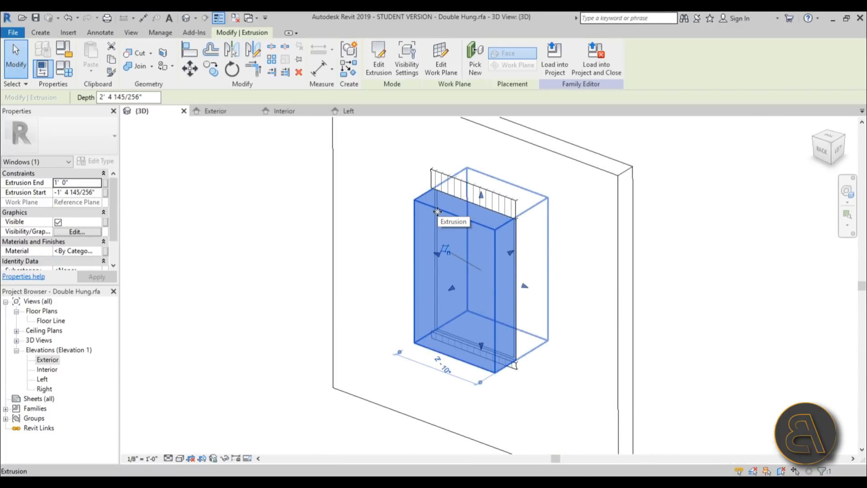
# Change the window-opening extrusion from solid to void
pyautogui.keyDown('shift'); pyautogui.moveTo(429, 247); pyautogui.dragTo(430, 240, button='middle'); pyautogui.keyUp('shift')
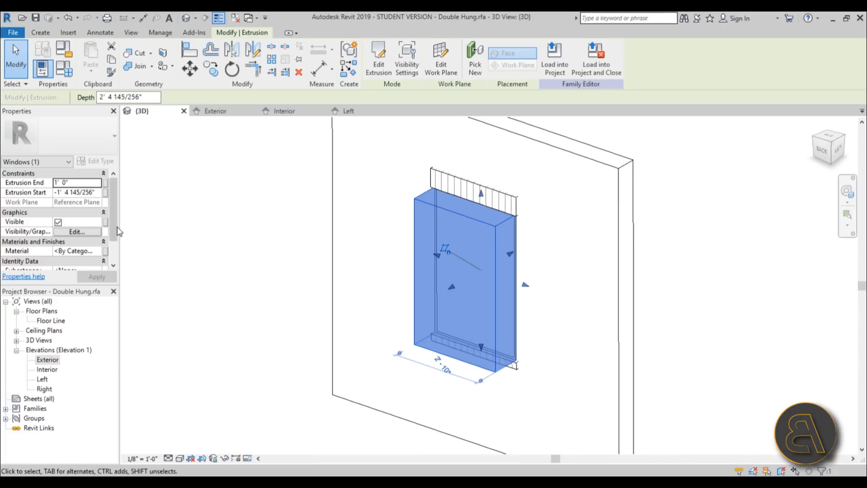
pyautogui.scroll(-2, 117, 232)
pyautogui.click(75, 251)
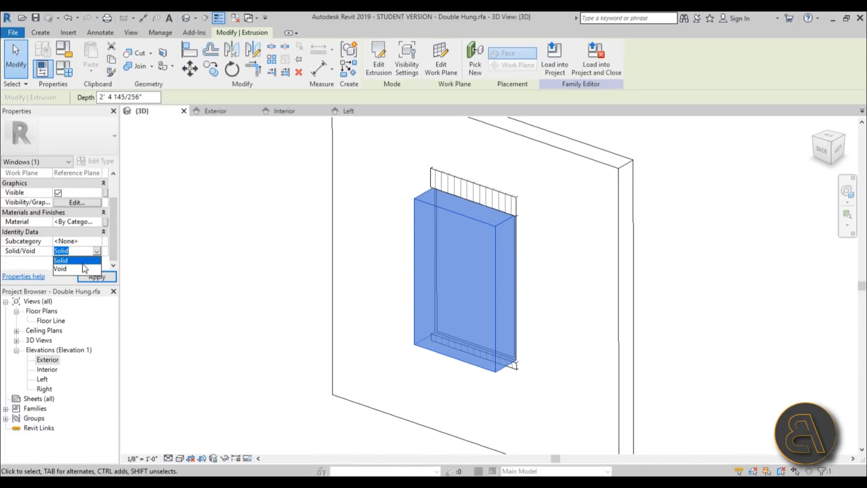
pyautogui.click(84, 269)
pyautogui.click(570, 286)
pyautogui.keyDown('shift'); pyautogui.moveTo(572, 287); pyautogui.dragTo(575, 305, button='middle'); pyautogui.keyUp('shift')
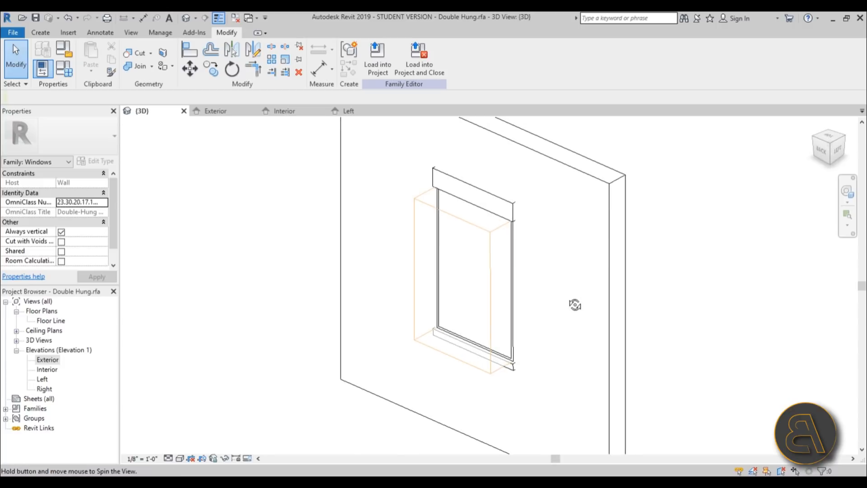
pyautogui.keyDown('shift'); pyautogui.moveTo(564, 258); pyautogui.dragTo(529, 270, button='middle'); pyautogui.keyUp('shift')
pyautogui.scroll(1, 562, 258)
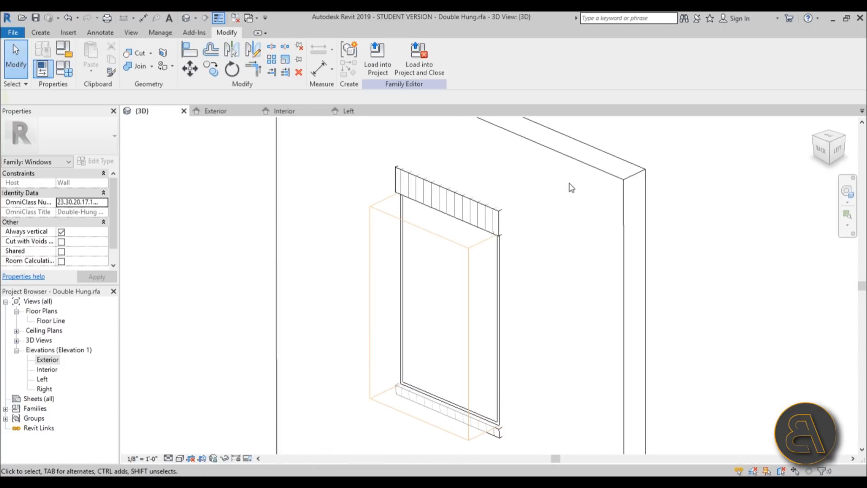
# Cut the host wall's geometry with the window-sized void extrusion
pyautogui.click(142, 57)
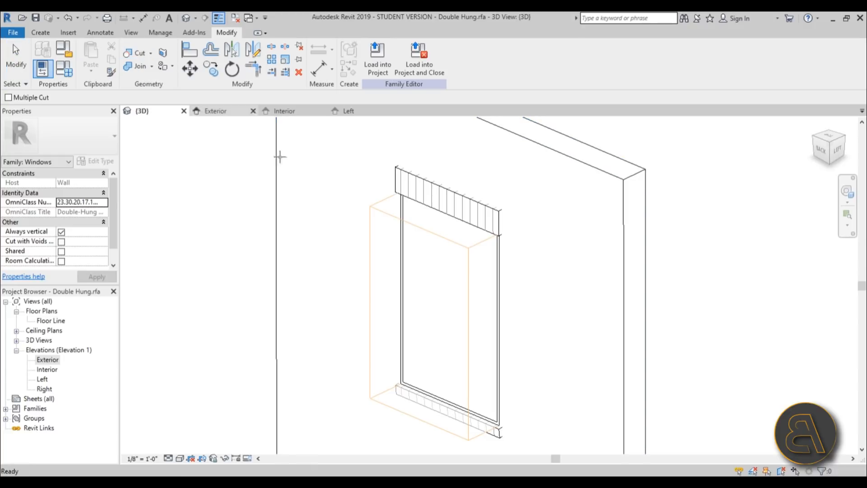
pyautogui.click(497, 165)
pyautogui.click(378, 216)
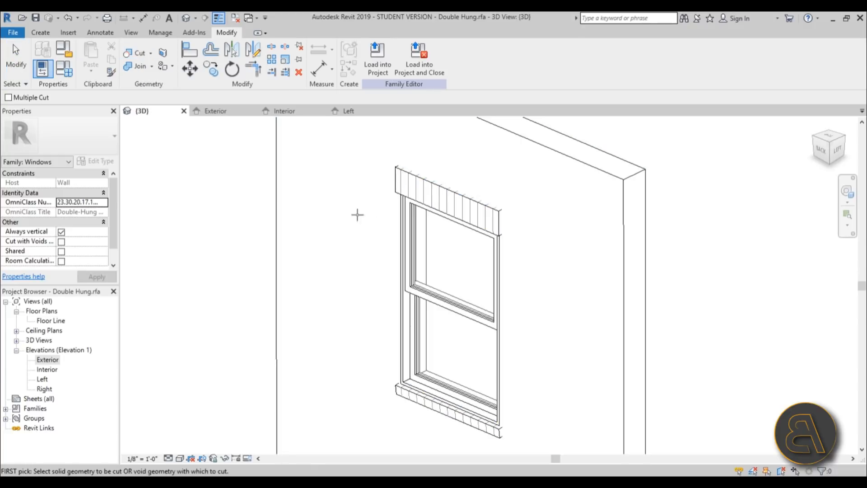
pyautogui.press('Escape')
pyautogui.keyDown('shift'); pyautogui.moveTo(217, 174); pyautogui.dragTo(382, 225, button='middle'); pyautogui.keyUp('shift')
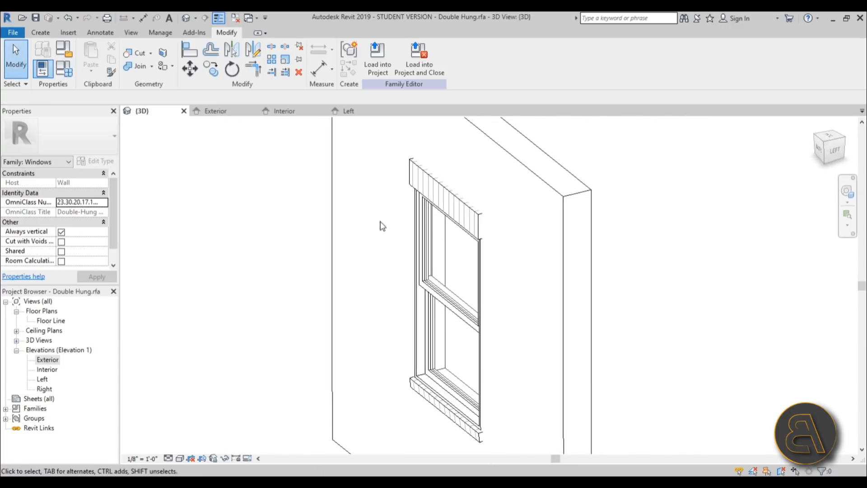
# Pull both ends of the window void flush with the wall faces, with extrusion end 0' 0 3/4" and start -0' 7 1/4"
pyautogui.press('Tab')
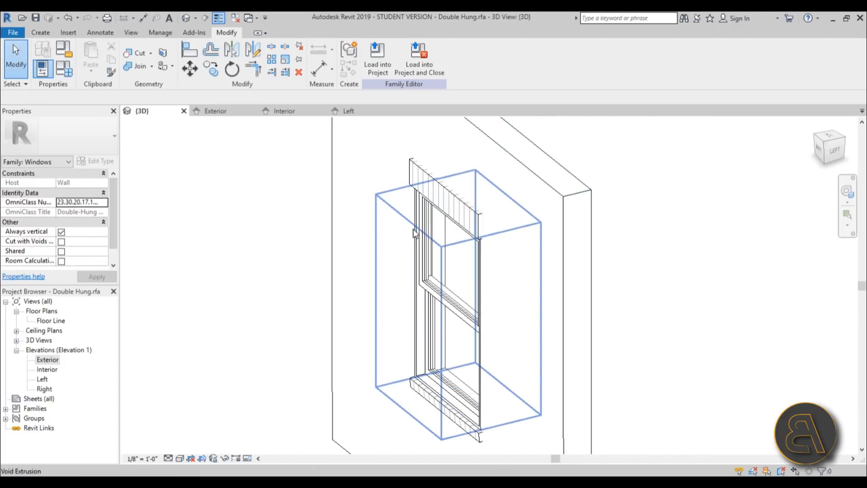
pyautogui.click(415, 233)
pyautogui.keyDown('shift'); pyautogui.moveTo(416, 234); pyautogui.dragTo(395, 307, button='middle'); pyautogui.keyUp('shift')
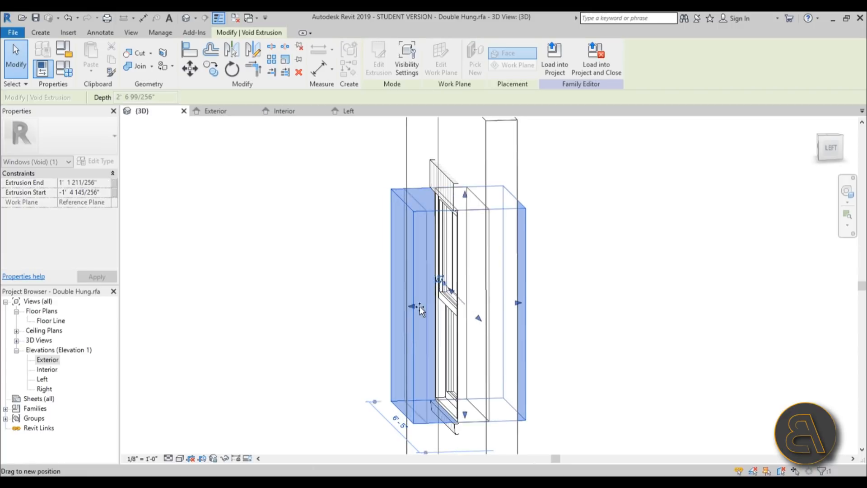
pyautogui.moveTo(419, 307); pyautogui.dragTo(452, 309)
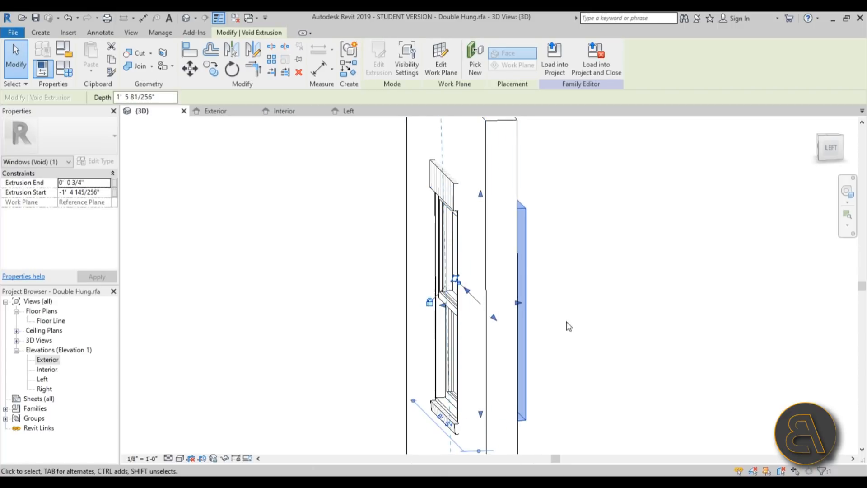
pyautogui.keyDown('shift'); pyautogui.moveTo(569, 326); pyautogui.dragTo(514, 305, button='middle'); pyautogui.keyUp('shift')
pyautogui.moveTo(514, 306); pyautogui.dragTo(481, 297)
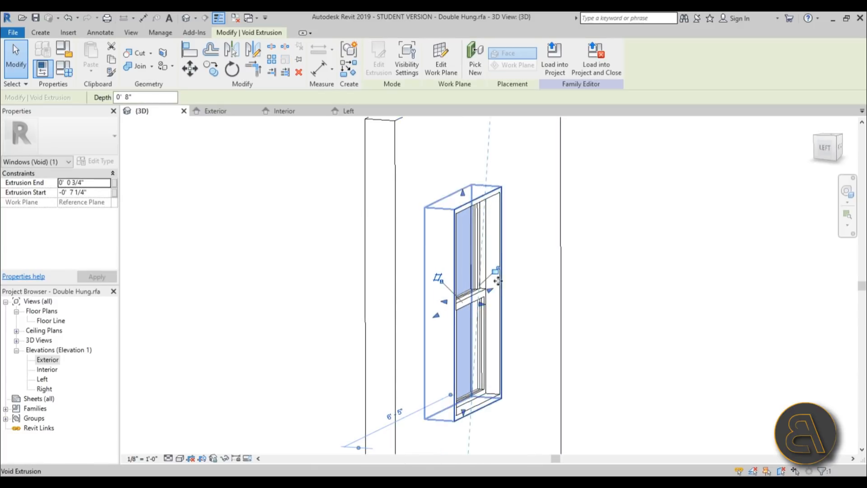
pyautogui.keyDown('shift'); pyautogui.moveTo(499, 273); pyautogui.dragTo(385, 259, button='middle'); pyautogui.keyUp('shift')
pyautogui.press('Escape')
# Examine how the brick header and sill meet the wall around the window in the 3D view
pyautogui.keyDown('shift'); pyautogui.moveTo(581, 297); pyautogui.dragTo(582, 324, button='middle'); pyautogui.keyUp('shift')
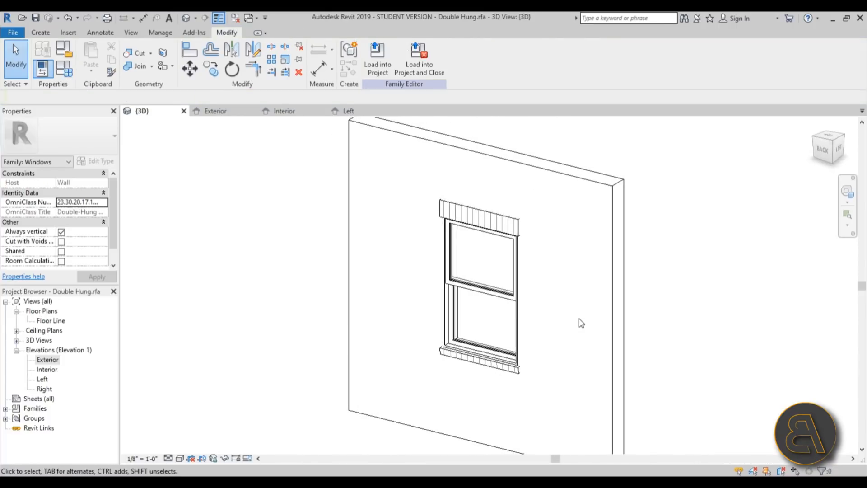
pyautogui.scroll(3, 552, 256)
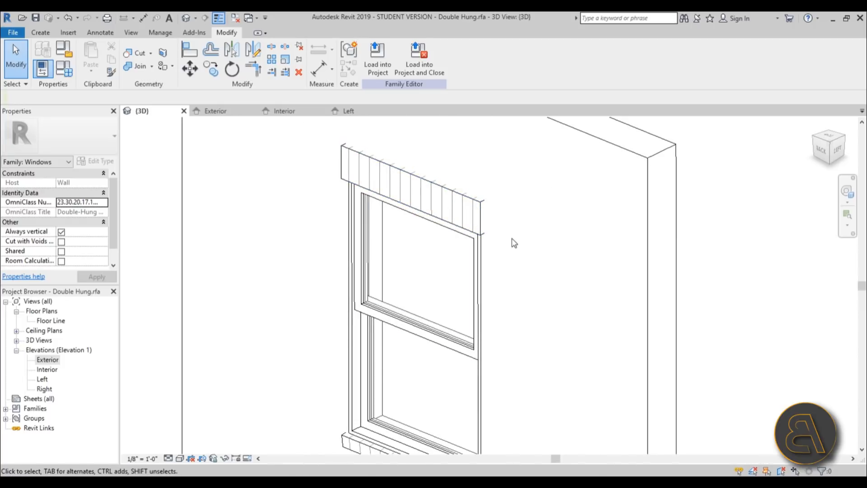
pyautogui.scroll(-2, 528, 287)
pyautogui.moveTo(474, 356); pyautogui.dragTo(475, 240, button='middle')
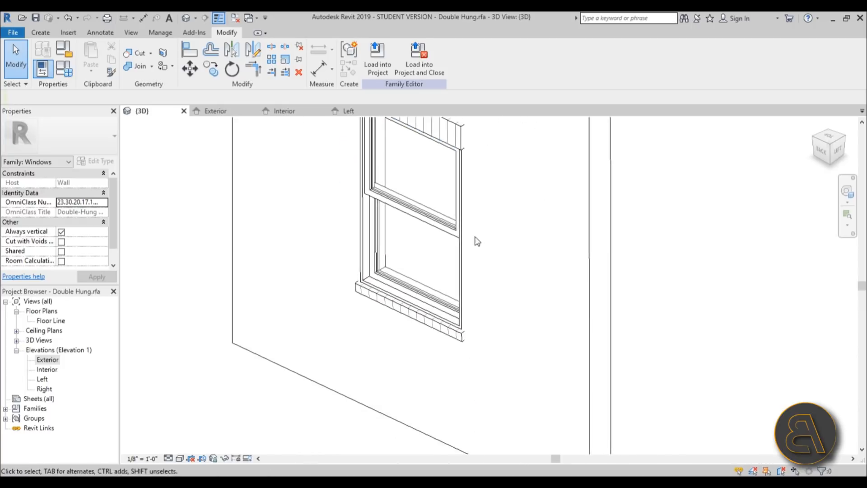
pyautogui.scroll(3, 449, 327)
pyautogui.scroll(-3, 449, 326)
pyautogui.moveTo(479, 278); pyautogui.dragTo(478, 280, button='middle')
pyautogui.keyDown('shift'); pyautogui.moveTo(345, 188); pyautogui.dragTo(384, 209, button='middle'); pyautogui.keyUp('shift')
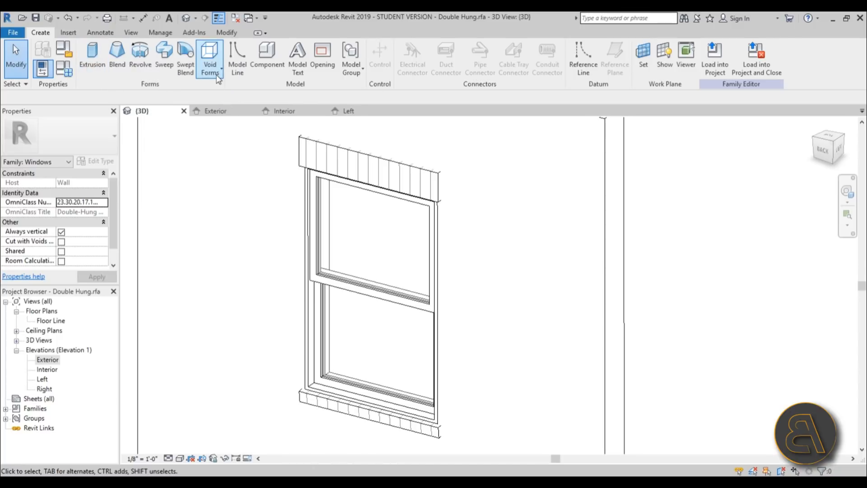
# Start a new extrusion, dismiss the save reminder, and pick the brick header's front face as the work plane
pyautogui.click(91, 71)
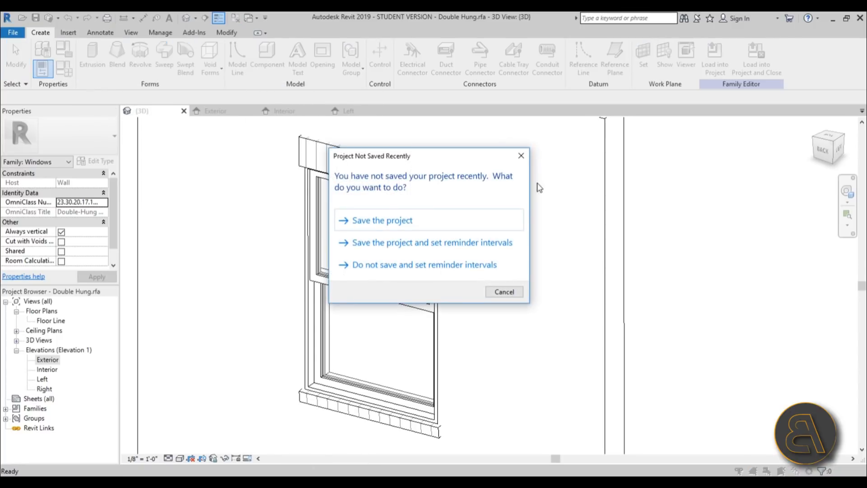
pyautogui.click(504, 291)
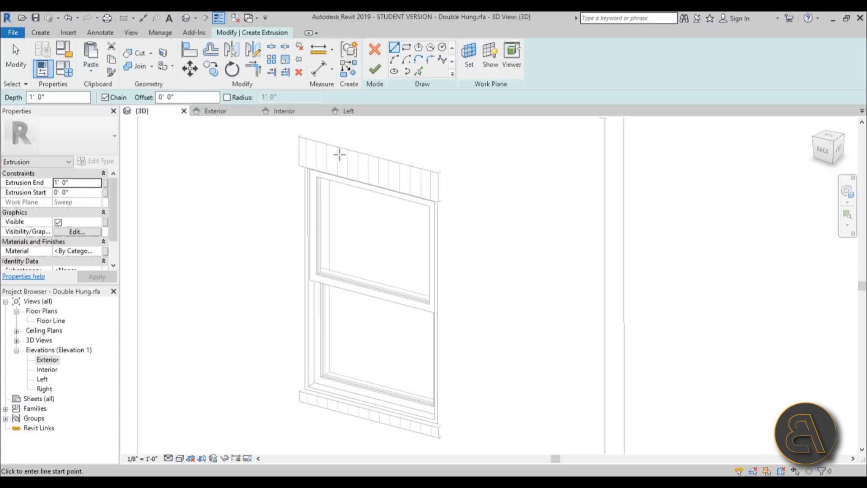
pyautogui.click(470, 72)
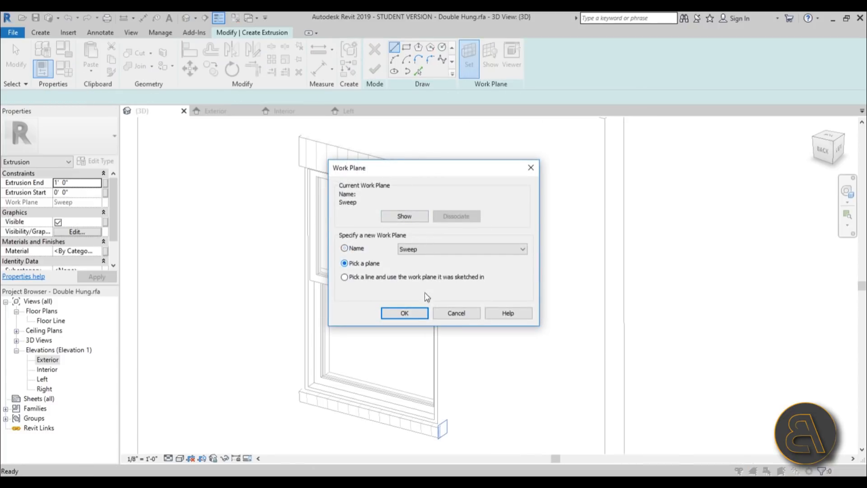
pyautogui.click(420, 313)
pyautogui.scroll(3, 422, 178)
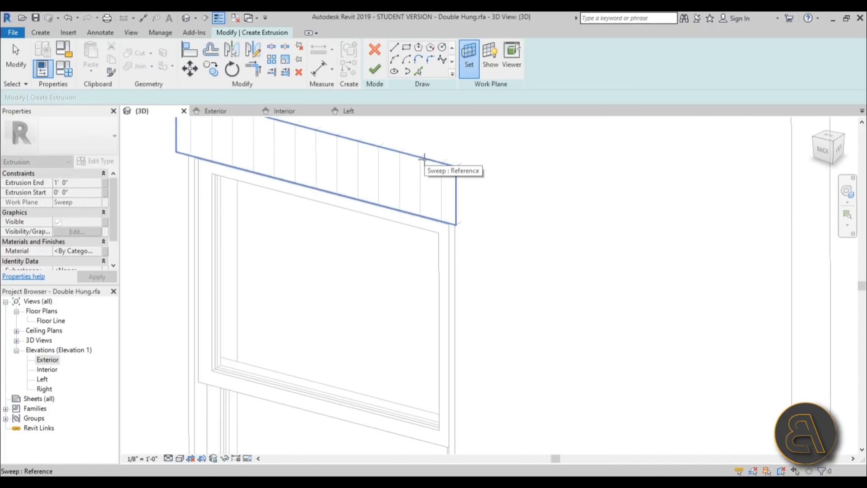
pyautogui.click(424, 158)
pyautogui.keyDown('shift'); pyautogui.moveTo(517, 207); pyautogui.dragTo(530, 277, button='middle'); pyautogui.keyUp('shift')
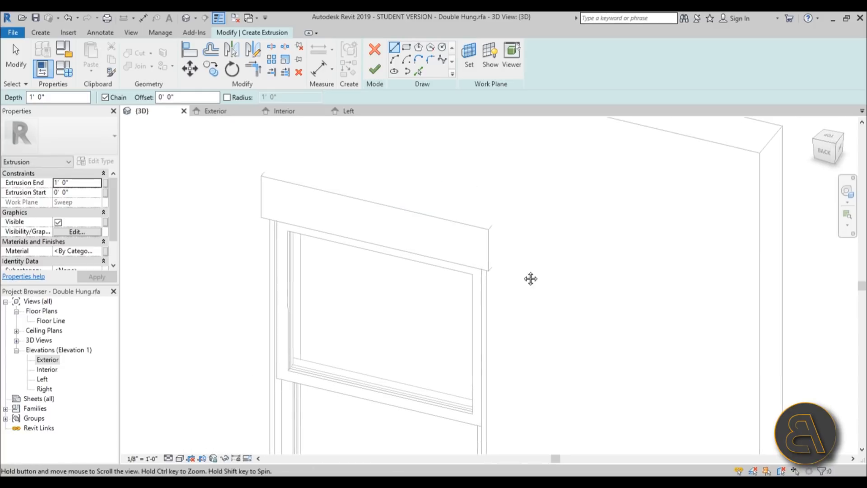
# Sketch a rectangle corner to corner over the brick header's face and finish the extrusion with a depth of 1' 0"
pyautogui.click(407, 47)
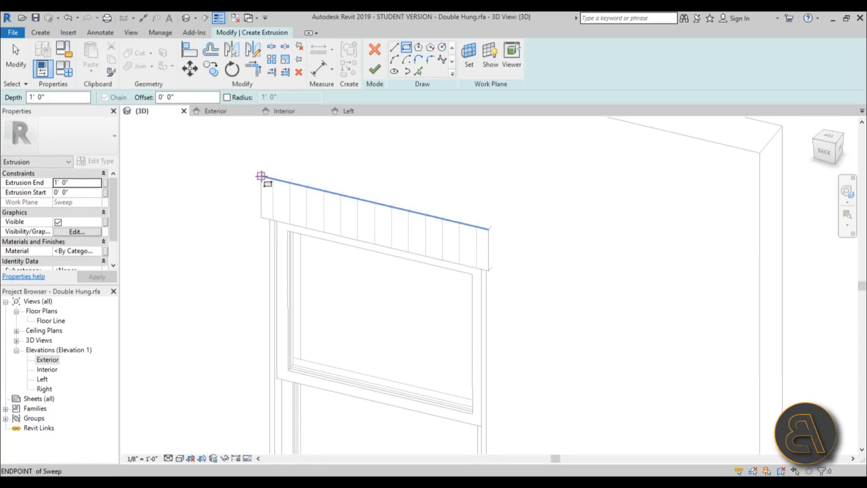
pyautogui.click(262, 176)
pyautogui.scroll(2, 475, 284)
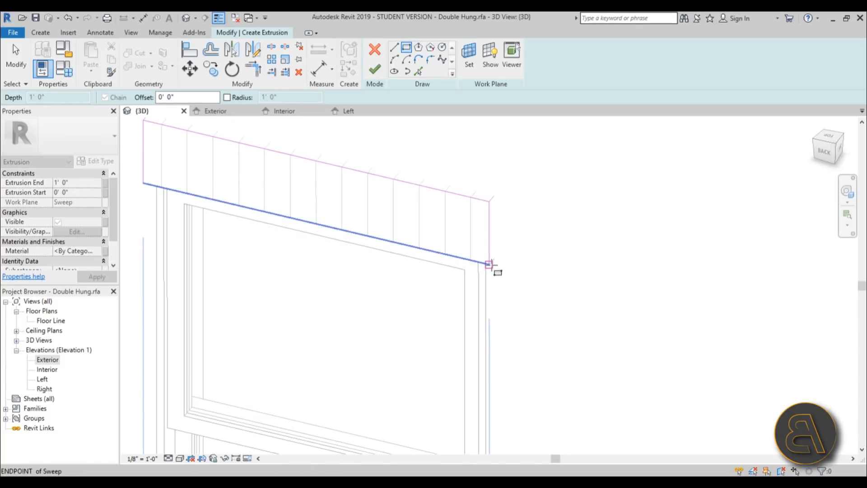
pyautogui.click(489, 265)
pyautogui.click(376, 70)
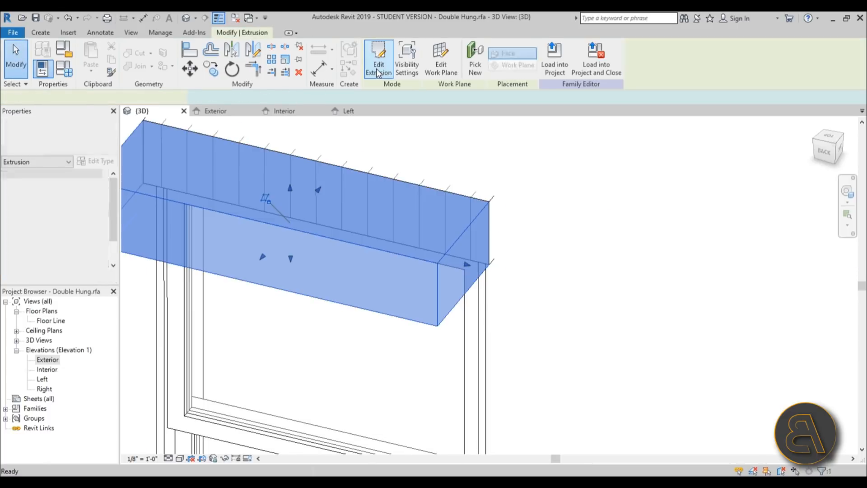
# Change the header extrusion from solid to void and apply it
pyautogui.keyDown('shift'); pyautogui.moveTo(585, 243); pyautogui.dragTo(533, 217, button='middle'); pyautogui.keyUp('shift')
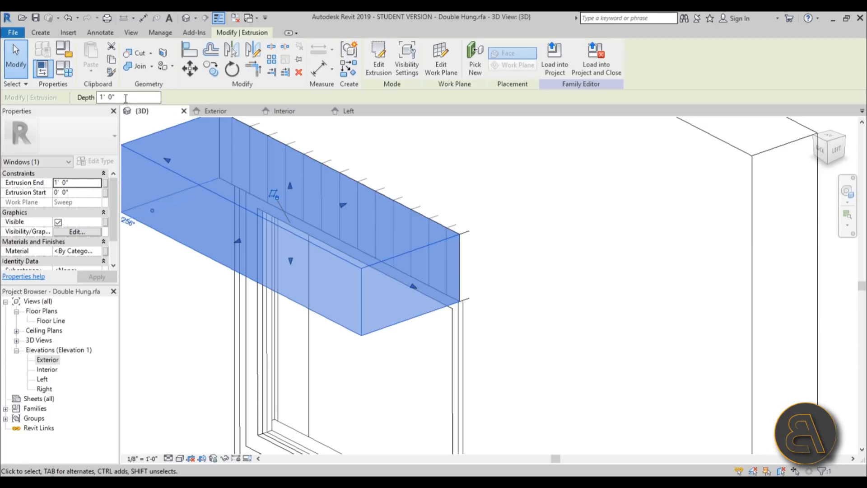
pyautogui.scroll(-2, 104, 253)
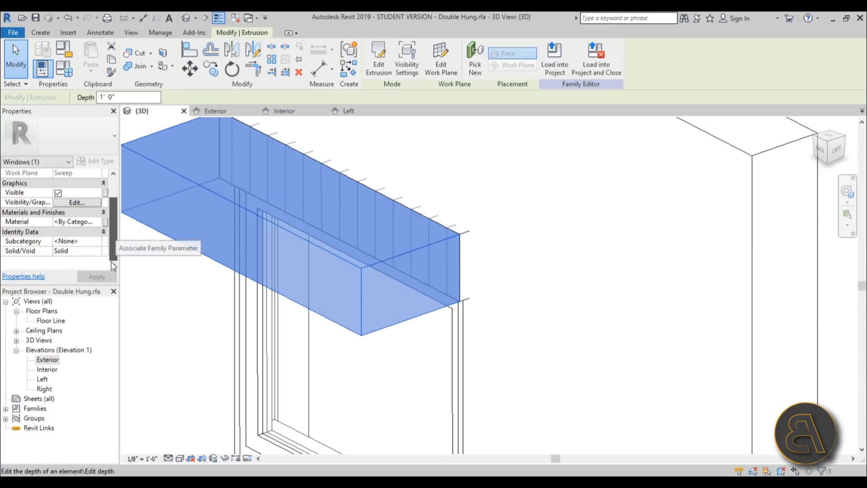
pyautogui.click(90, 251)
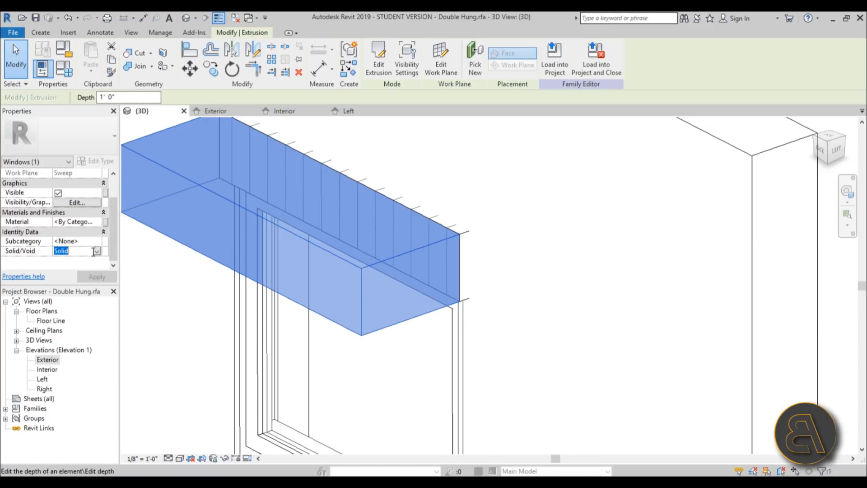
pyautogui.click(60, 269)
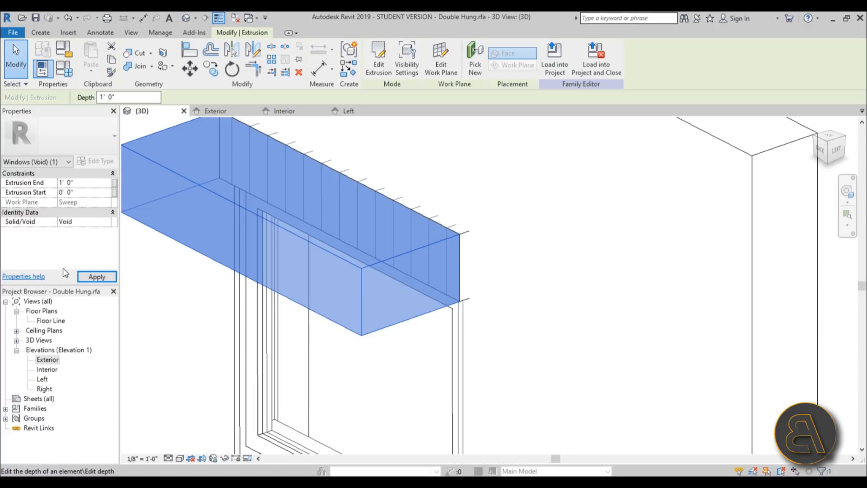
pyautogui.click(96, 277)
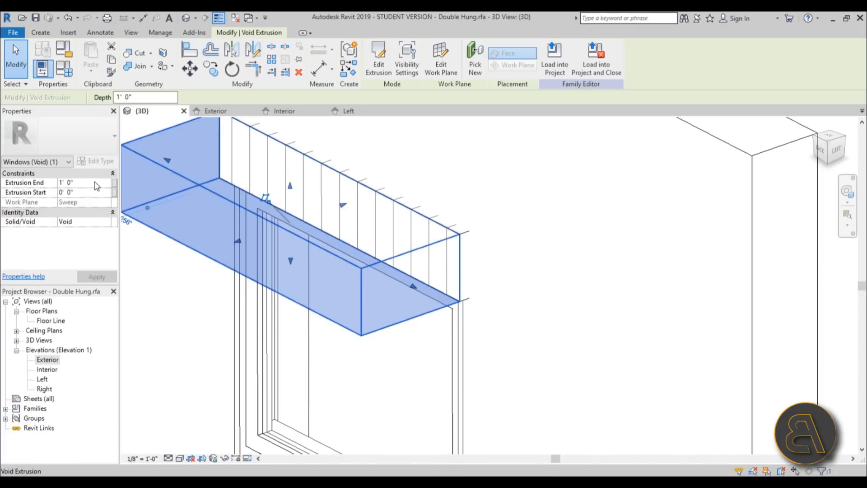
# Pull the header void's front face back into the wall to a depth of -0' 3"
pyautogui.click(61, 185)
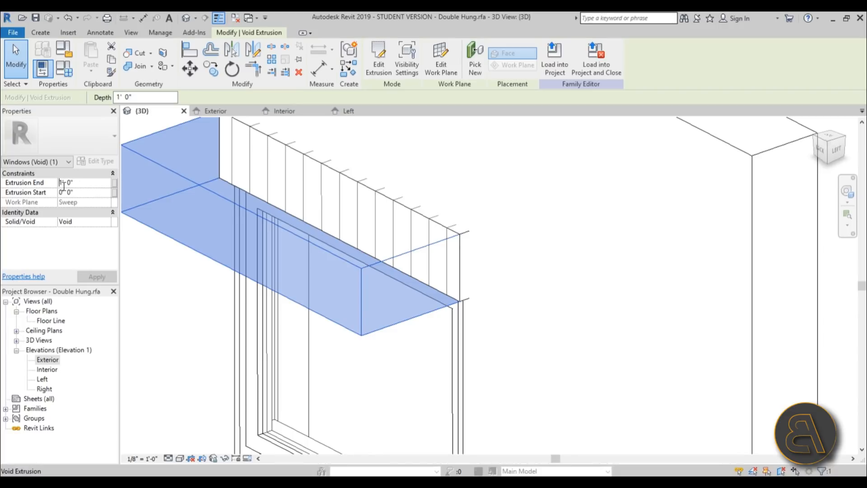
pyautogui.click(168, 267)
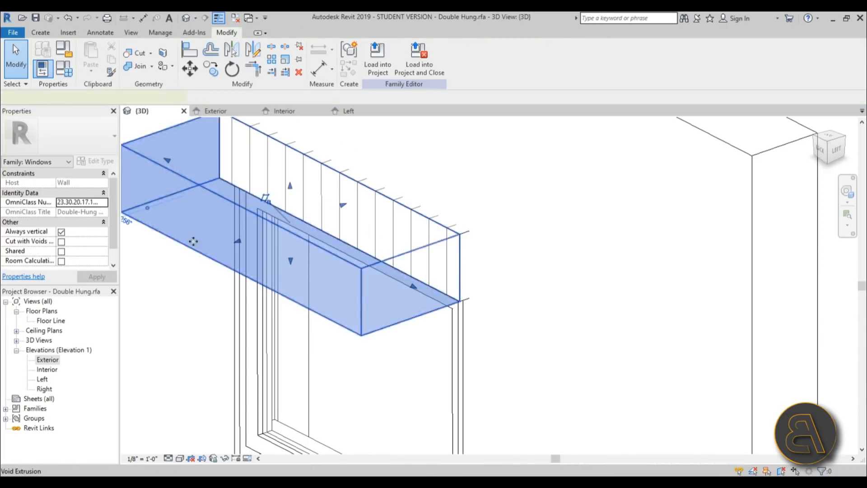
pyautogui.scroll(-1, 288, 206)
pyautogui.moveTo(249, 234); pyautogui.dragTo(347, 206)
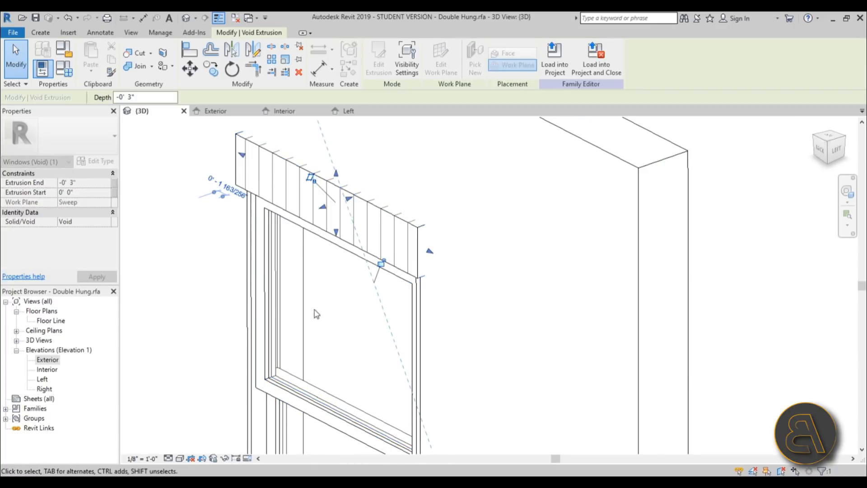
# Display the 3D view as Wireframe and stretch the header void to the back of the brick header, depth -0' 3 5/8"
pyautogui.click(179, 458)
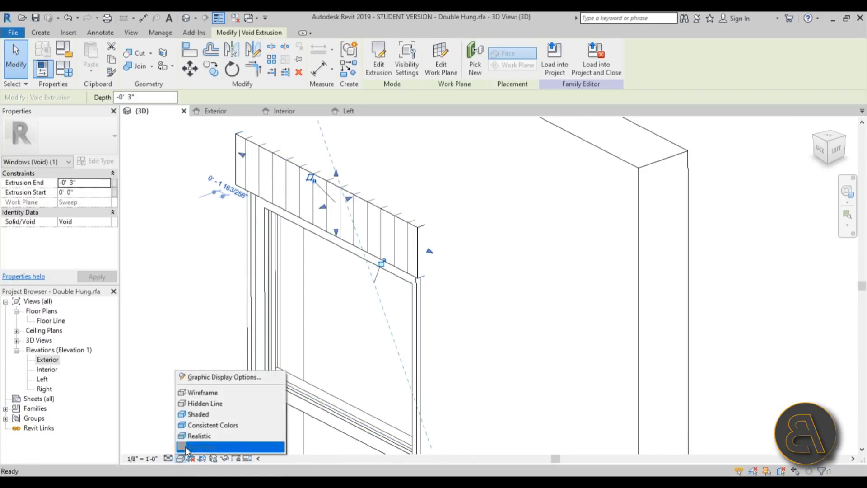
pyautogui.click(203, 393)
pyautogui.scroll(3, 440, 231)
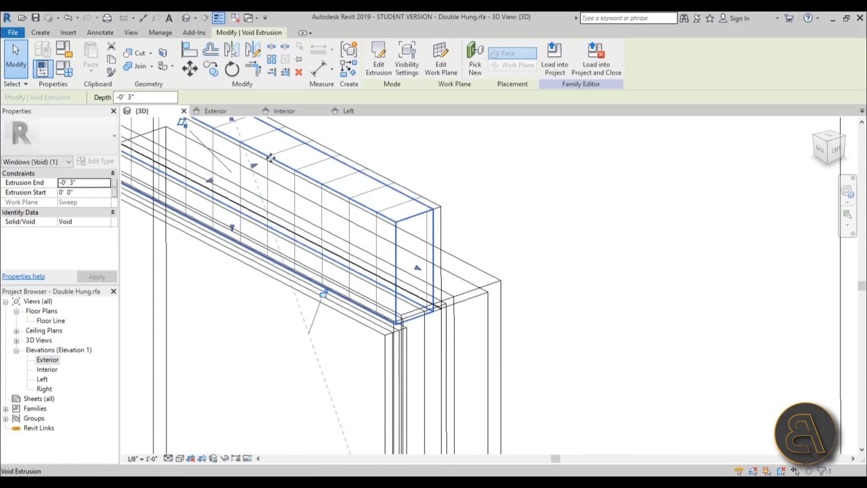
pyautogui.moveTo(254, 171); pyautogui.dragTo(256, 168)
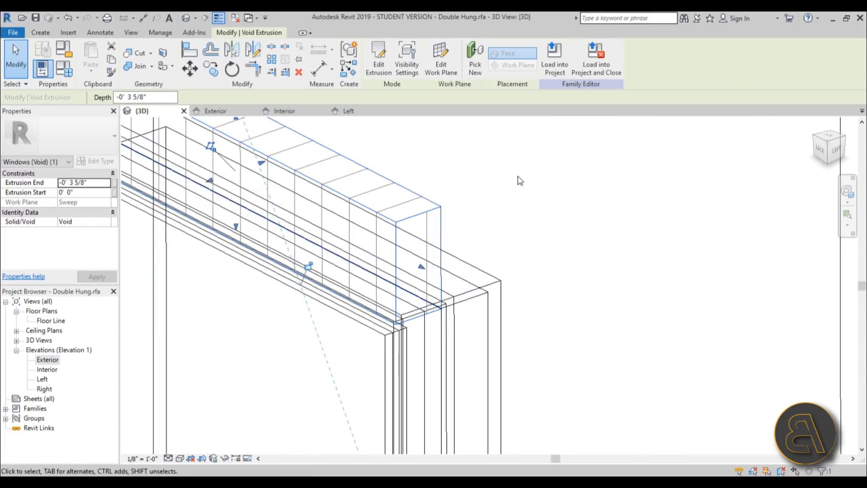
pyautogui.scroll(-3, 497, 209)
pyautogui.scroll(-1, 497, 208)
pyautogui.moveTo(437, 142); pyautogui.dragTo(404, 222, button='middle')
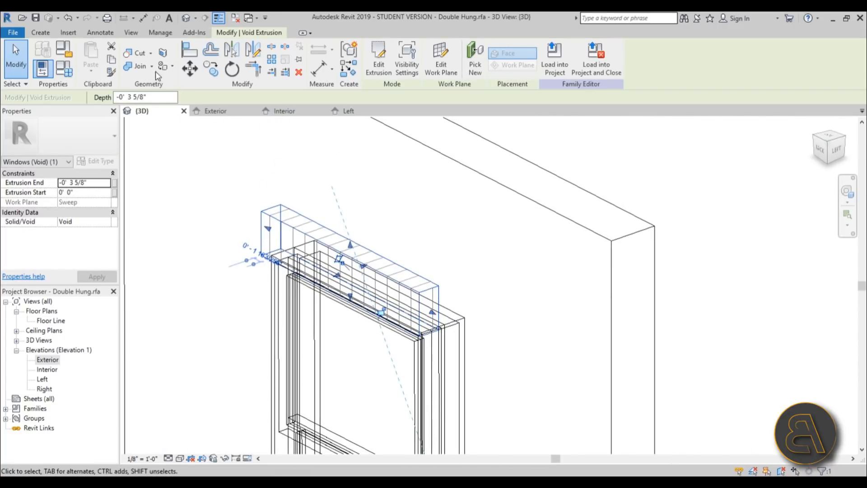
# Cut the wall with the header void and switch the 3D view back to Hidden Line
pyautogui.click(138, 53)
pyautogui.click(416, 143)
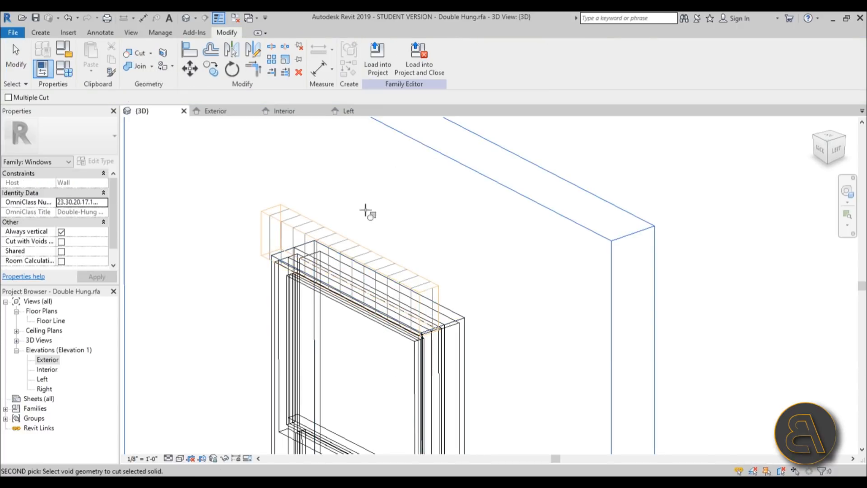
pyautogui.click(343, 236)
pyautogui.press('Escape')
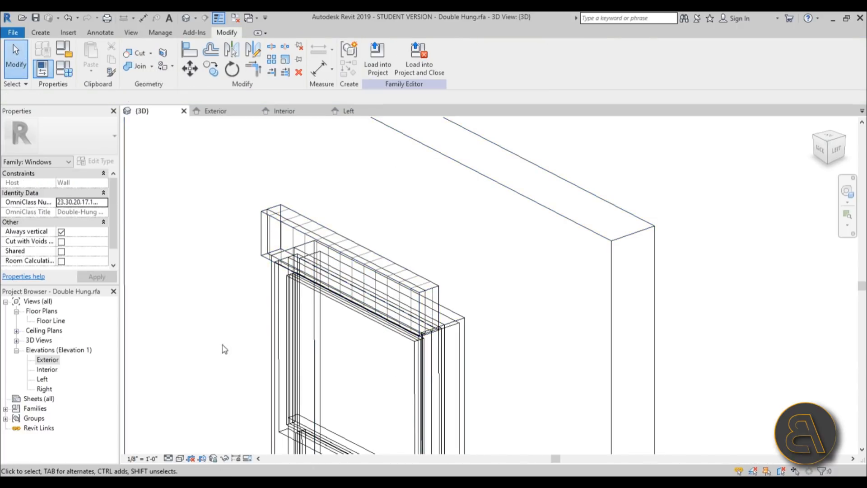
pyautogui.click(180, 457)
pyautogui.click(202, 407)
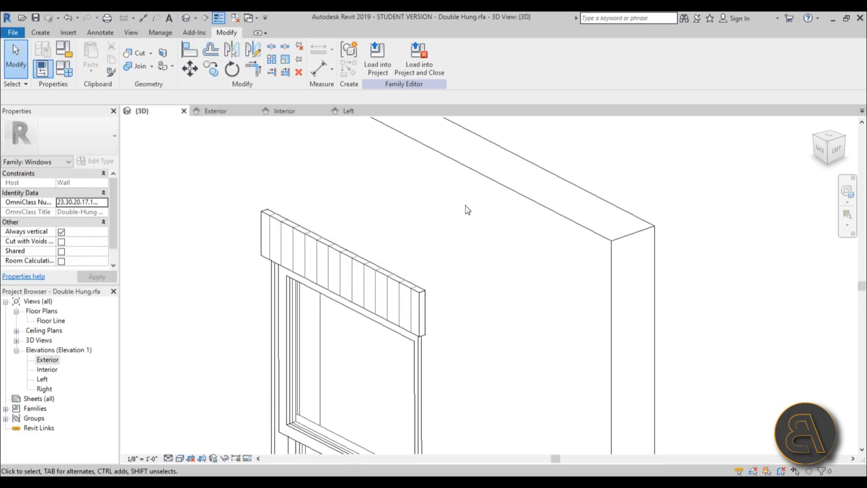
# Examine the wall from several angles to check the opening around the brick header and the uncut sill
pyautogui.keyDown('shift'); pyautogui.moveTo(466, 208); pyautogui.dragTo(489, 215, button='middle'); pyautogui.keyUp('shift')
pyautogui.click(494, 290)
pyautogui.keyDown('shift'); pyautogui.moveTo(493, 290); pyautogui.dragTo(674, 248, button='middle'); pyautogui.keyUp('shift')
pyautogui.scroll(4, 354, 250)
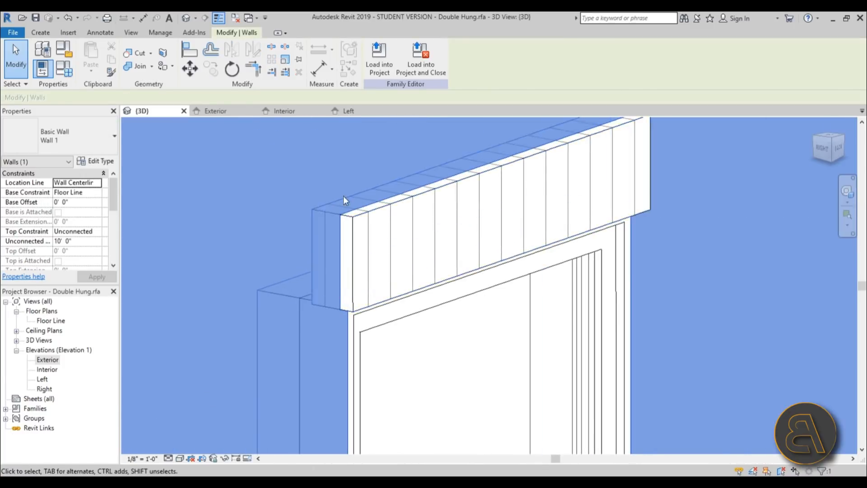
pyautogui.scroll(-4, 344, 197)
pyautogui.moveTo(395, 198); pyautogui.dragTo(389, 242, button='middle')
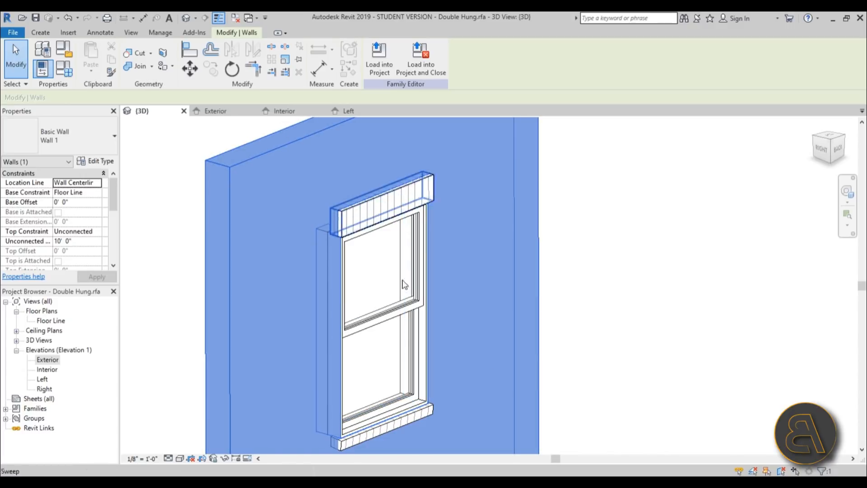
pyautogui.keyDown('shift'); pyautogui.moveTo(444, 284); pyautogui.dragTo(383, 315, button='middle'); pyautogui.keyUp('shift')
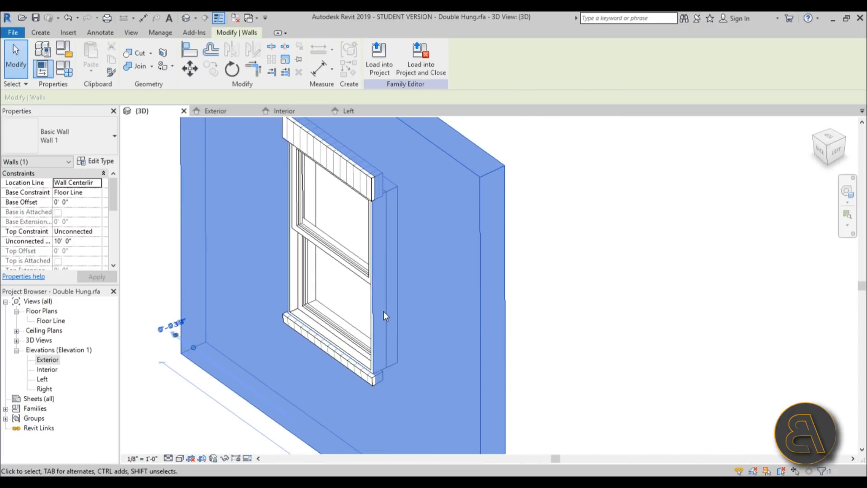
pyautogui.click(357, 181)
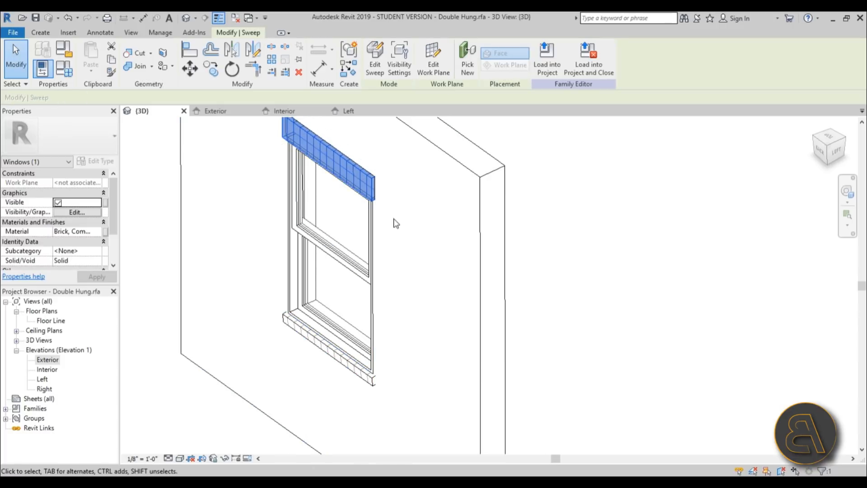
# Start a new extrusion with the brick sill's front face as its work plane
pyautogui.scroll(8, 421, 280)
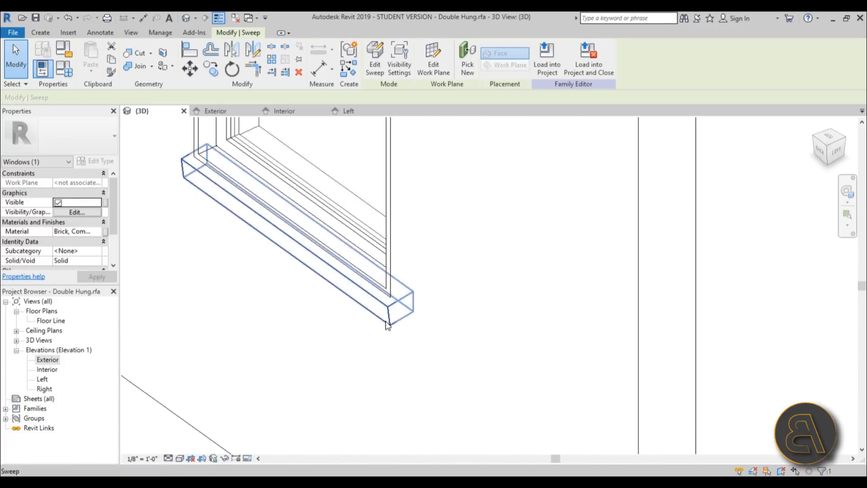
pyautogui.click(40, 34)
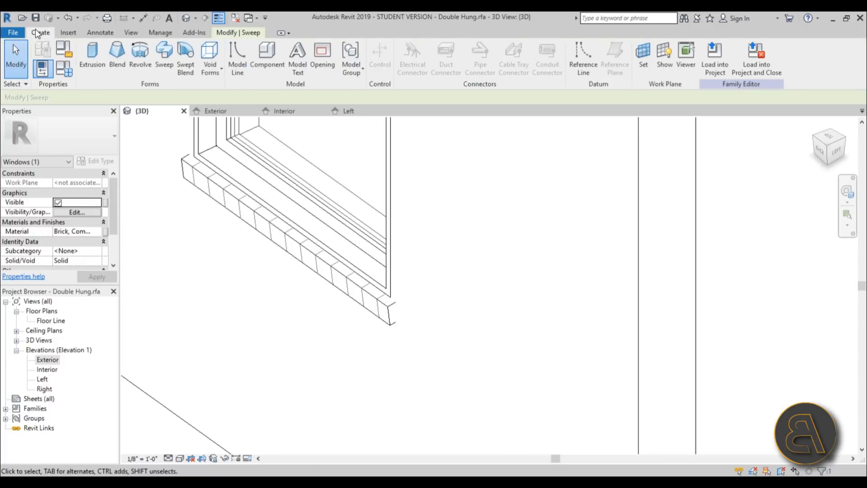
pyautogui.click(98, 68)
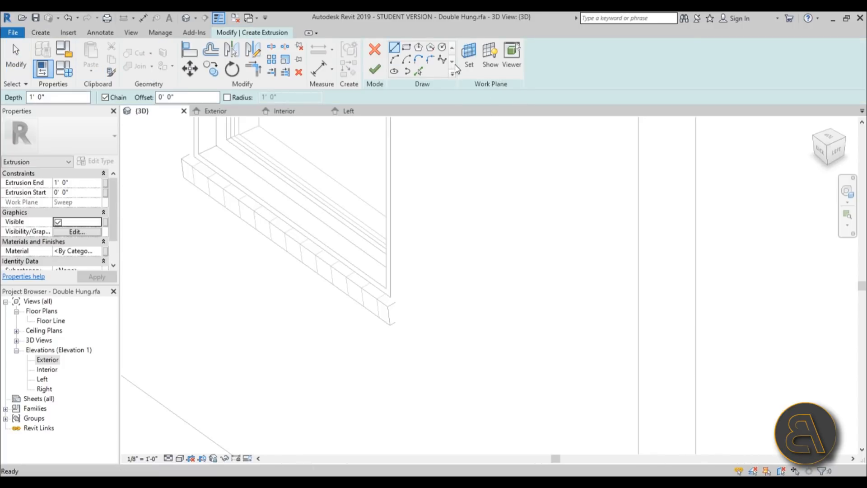
pyautogui.click(470, 65)
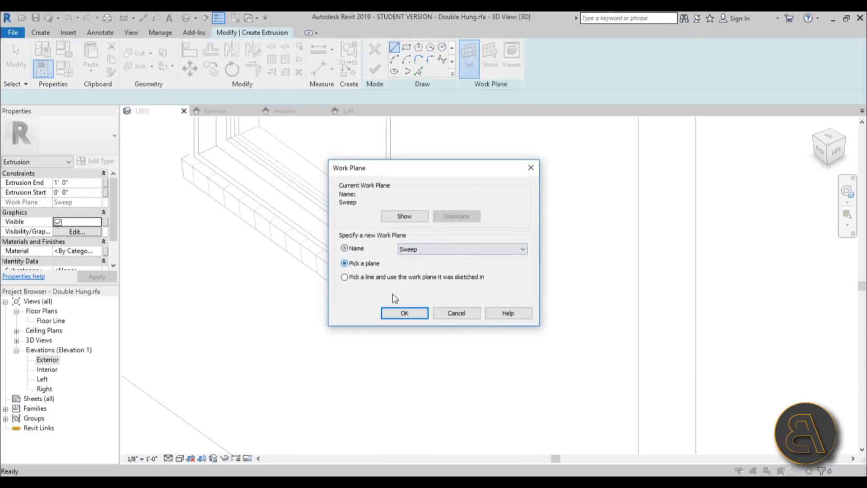
pyautogui.click(396, 316)
pyautogui.keyDown('shift'); pyautogui.moveTo(380, 318); pyautogui.dragTo(362, 297, button='middle'); pyautogui.keyUp('shift')
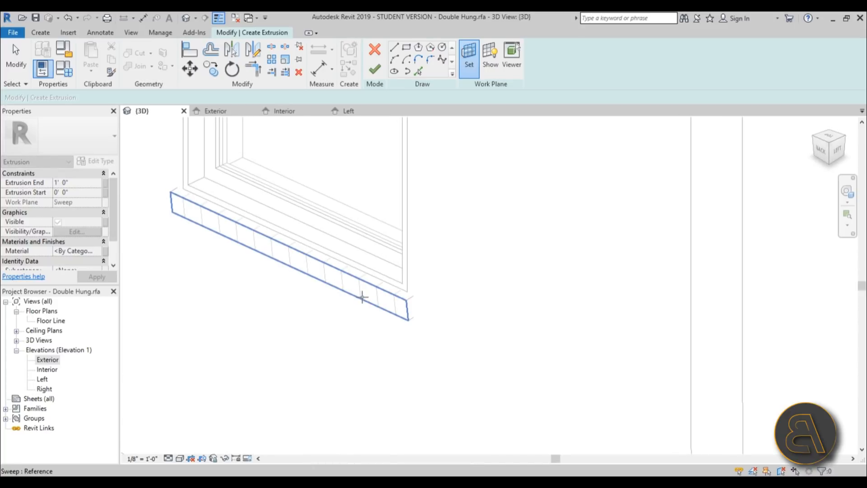
pyautogui.click(362, 297)
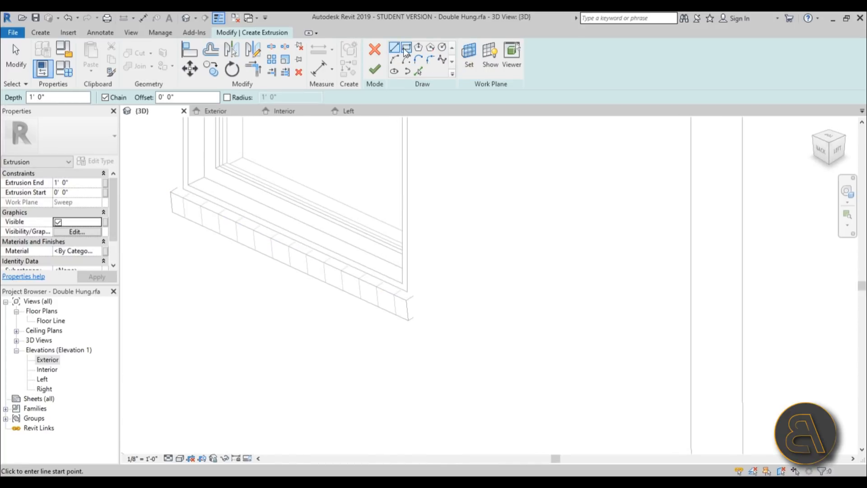
# Sketch a rectangle corner to corner over the brick sill's front face and finish the extrusion with a depth of 1' 0"
pyautogui.click(406, 51)
pyautogui.click(171, 192)
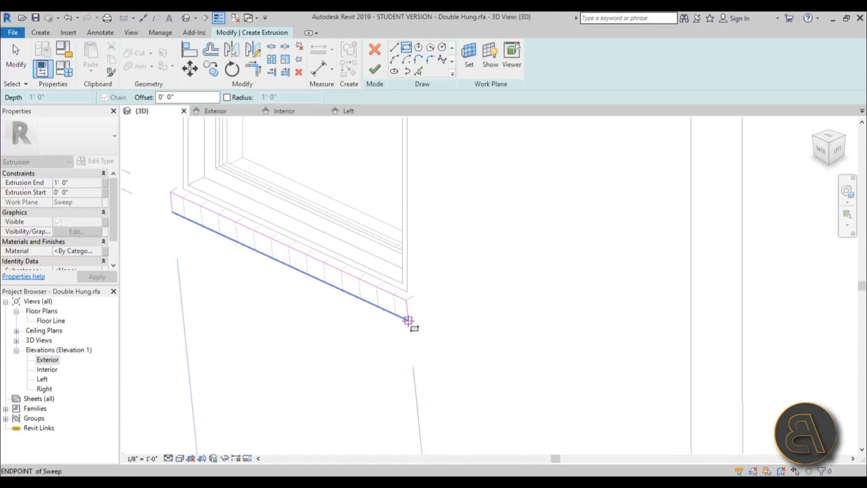
pyautogui.click(408, 320)
pyautogui.click(375, 69)
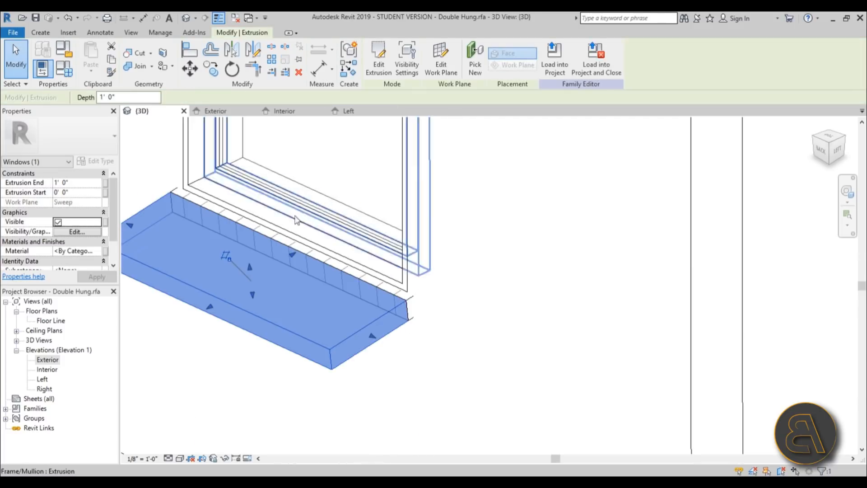
# Display the 3D view as Wireframe and stretch the sill extrusion back into the wall to a depth of -0' 3 71/256"
pyautogui.moveTo(209, 307); pyautogui.dragTo(315, 252)
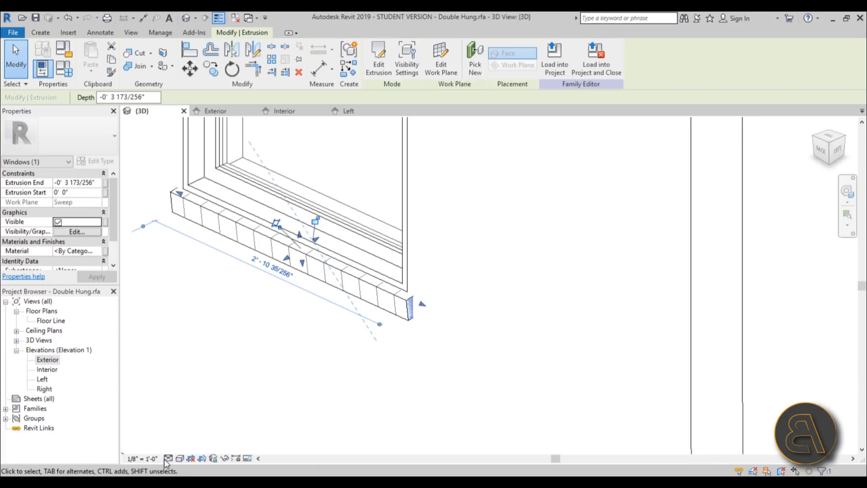
pyautogui.click(179, 458)
pyautogui.click(201, 391)
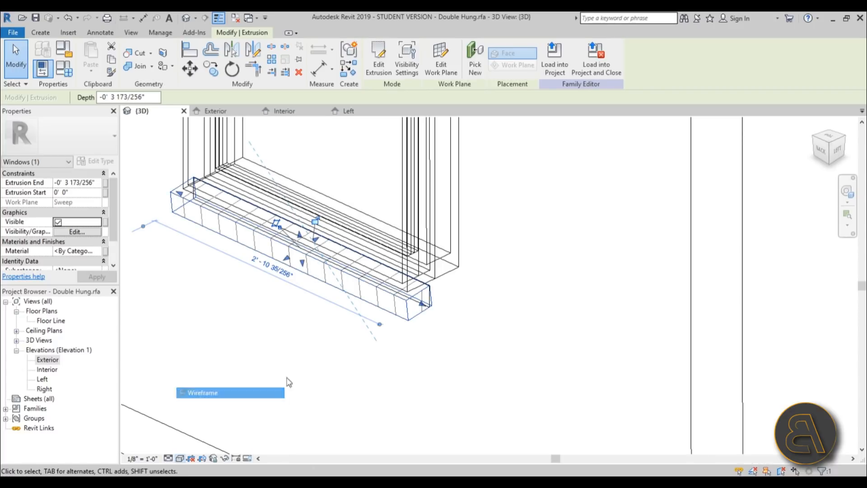
pyautogui.scroll(2, 452, 280)
pyautogui.scroll(2, 452, 280)
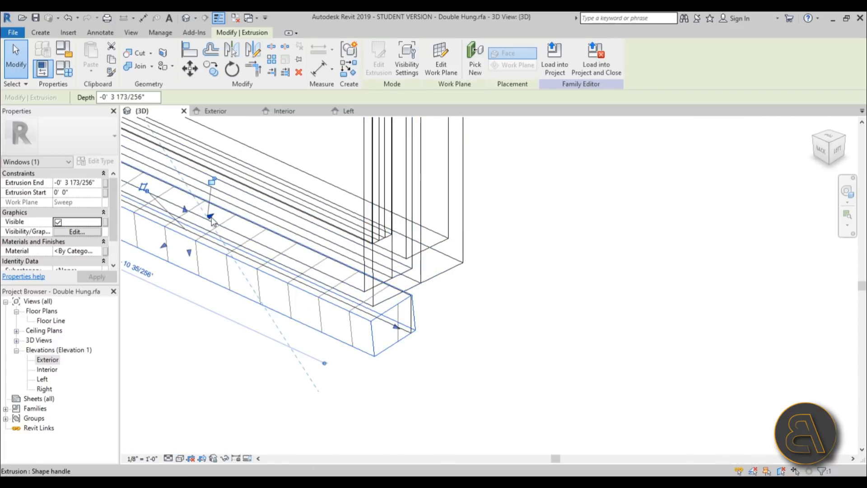
pyautogui.moveTo(212, 222); pyautogui.dragTo(206, 222)
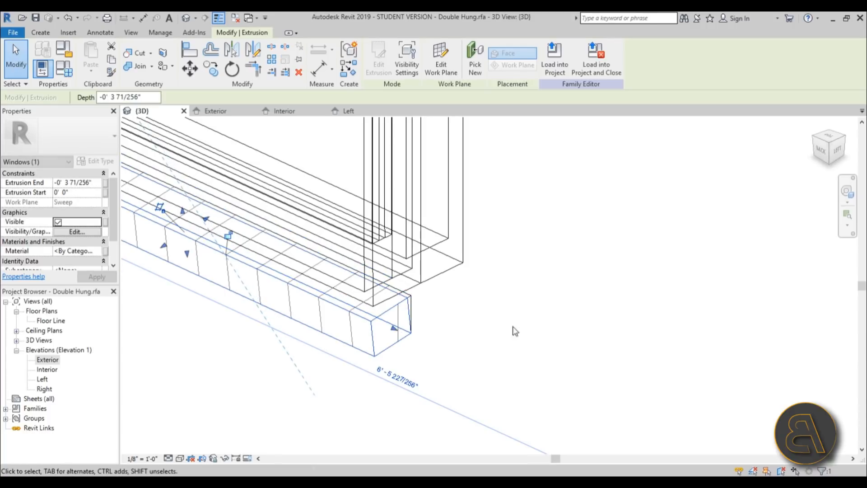
pyautogui.scroll(-2, 493, 302)
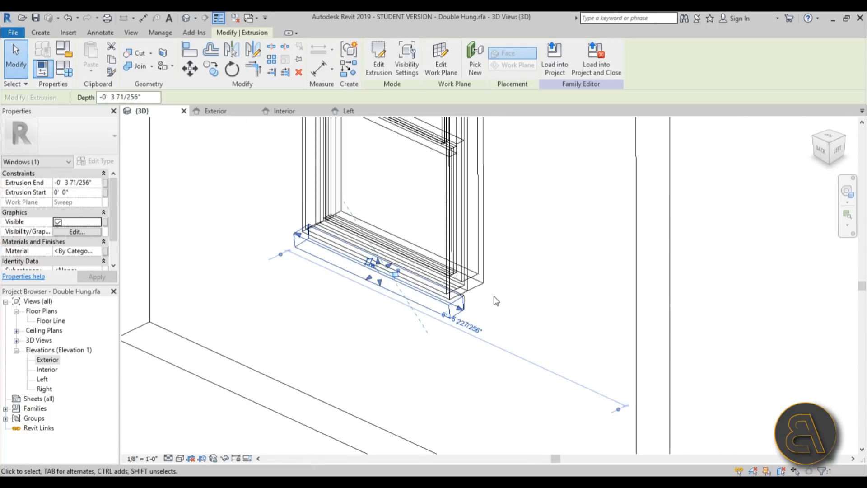
pyautogui.click(423, 334)
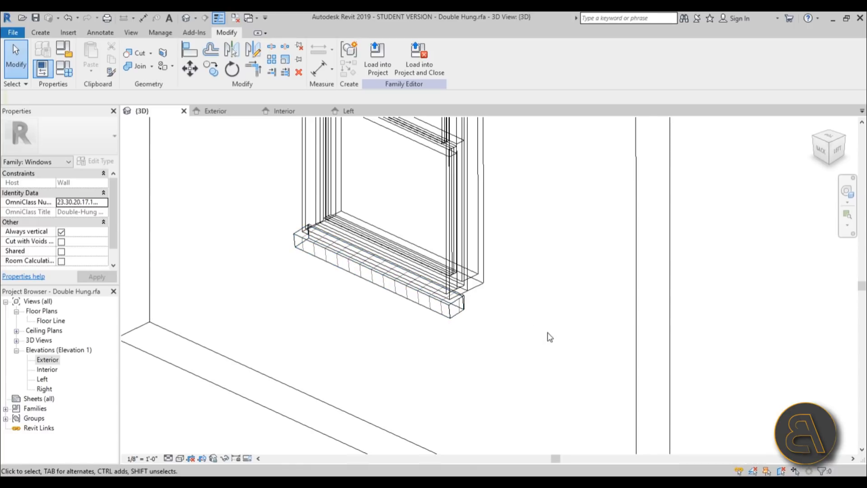
# Change the sill extrusion from solid to void and apply it
pyautogui.scroll(-2, 549, 337)
pyautogui.moveTo(454, 357)
pyautogui.keyDown('shift'); pyautogui.mouseDown(button='middle')
pyautogui.moveTo(515, 356)
pyautogui.moveTo(529, 264)
pyautogui.moveTo(454, 354)
pyautogui.mouseUp(button='middle'); pyautogui.keyUp('shift')
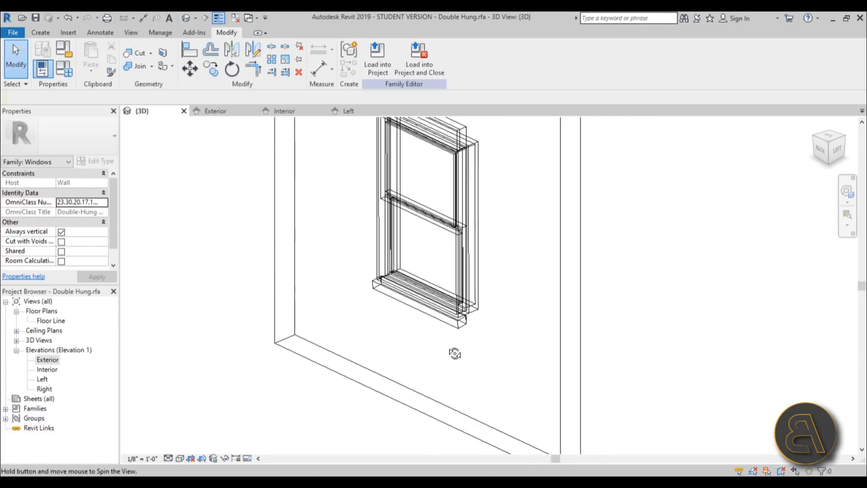
pyautogui.scroll(3, 458, 327)
pyautogui.click(217, 205)
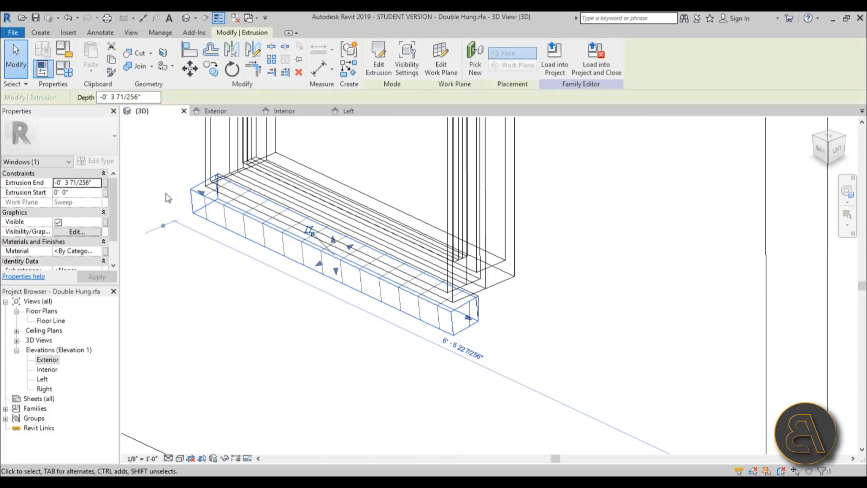
pyautogui.scroll(-2, 58, 217)
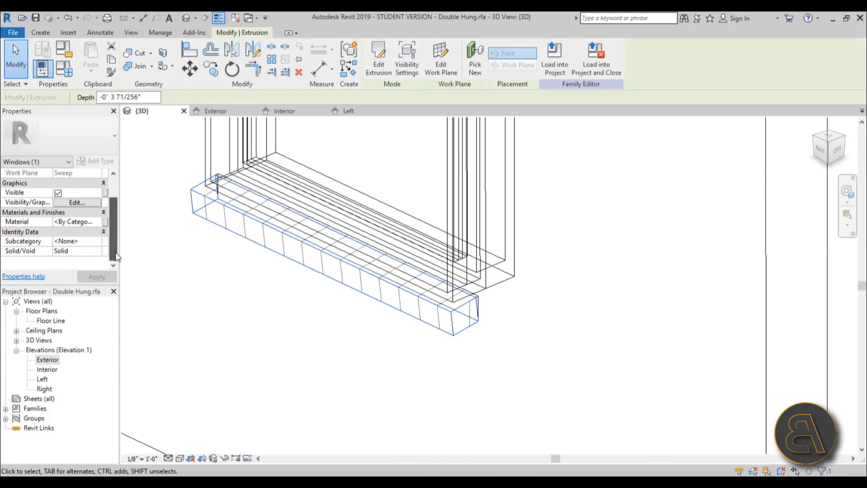
pyautogui.click(96, 251)
pyautogui.click(61, 269)
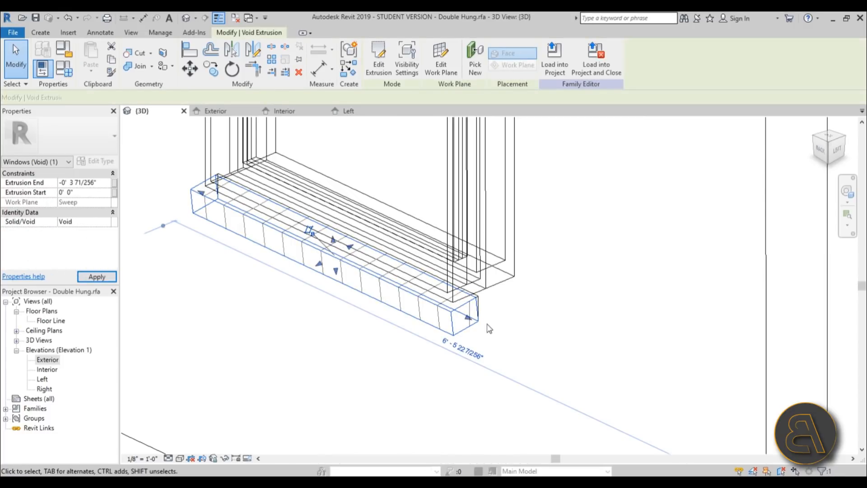
# Cut the wall with the sill void and return the 3D view to Hidden Line
pyautogui.scroll(-4, 433, 329)
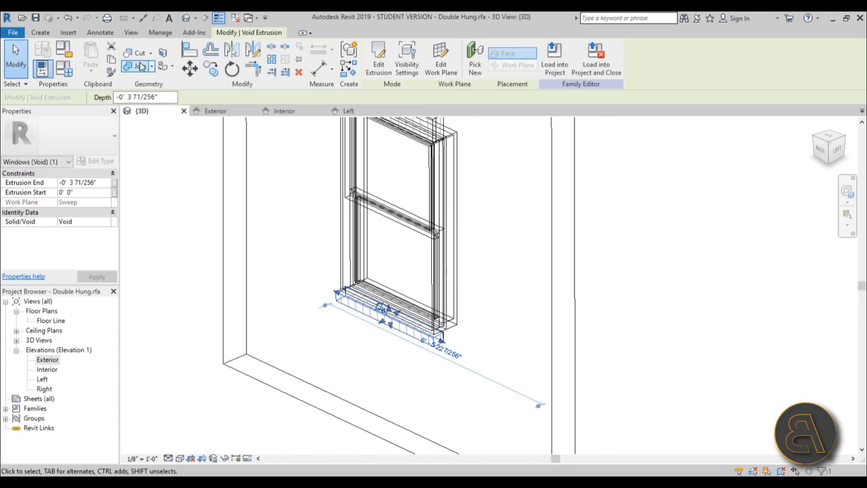
pyautogui.click(131, 53)
pyautogui.click(547, 224)
pyautogui.scroll(5, 447, 339)
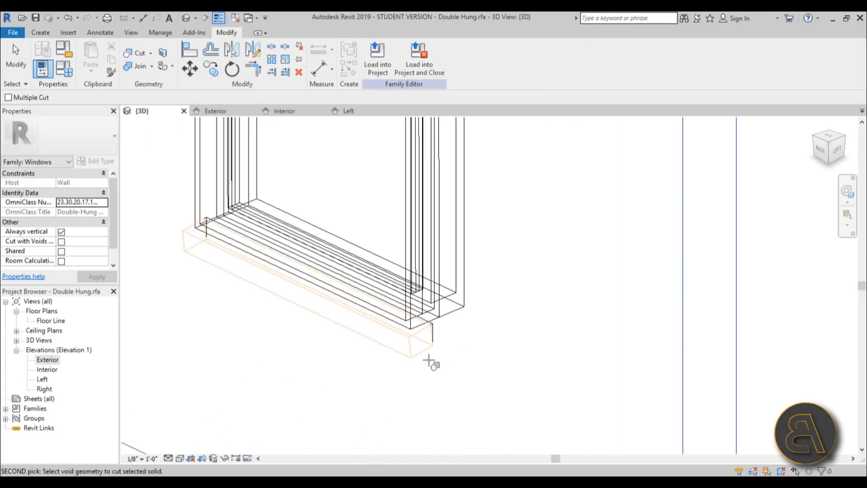
pyautogui.click(427, 348)
pyautogui.click(21, 70)
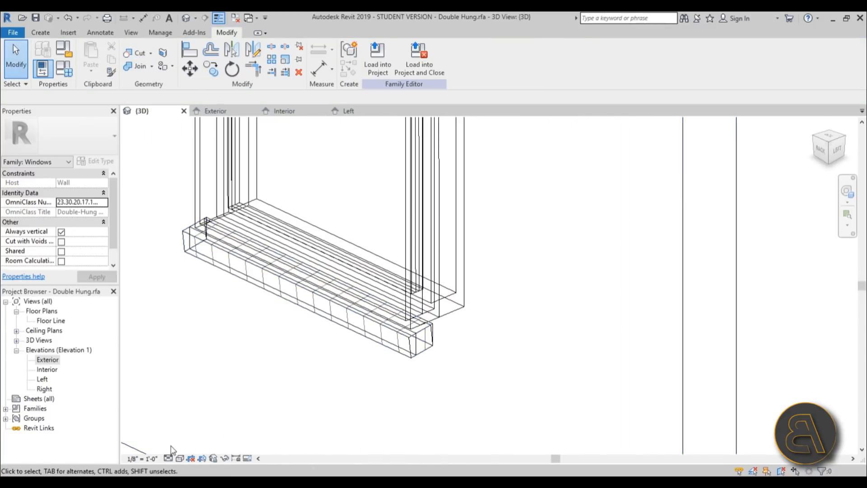
pyautogui.click(177, 459)
pyautogui.click(204, 403)
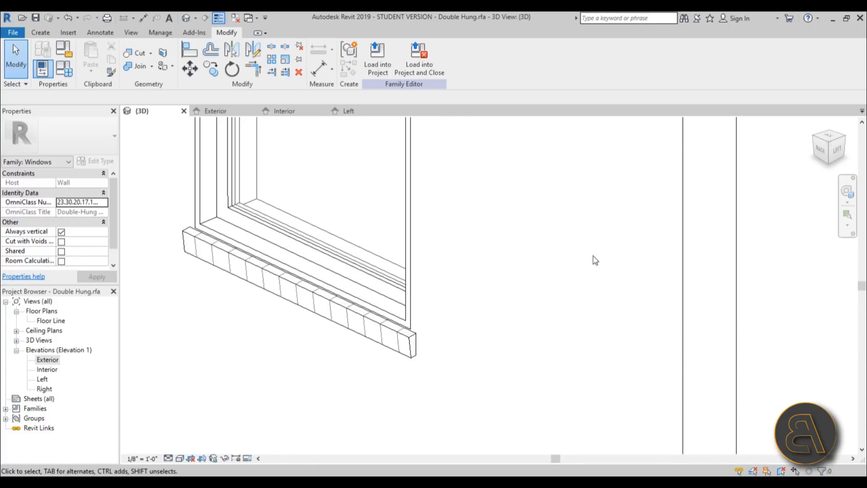
# Examine the wall and window from several angles to check the cuts around the brick header and sill
pyautogui.scroll(-3, 573, 284)
pyautogui.keyDown('shift'); pyautogui.moveTo(570, 280); pyautogui.dragTo(564, 258, button='middle'); pyautogui.keyUp('shift')
pyautogui.click(661, 277)
pyautogui.scroll(4, 527, 313)
pyautogui.scroll(4, 493, 274)
pyautogui.keyDown('shift'); pyautogui.moveTo(519, 327); pyautogui.dragTo(577, 400, button='middle'); pyautogui.keyUp('shift')
pyautogui.scroll(-5, 553, 366)
pyautogui.moveTo(544, 147); pyautogui.dragTo(549, 325, button='middle')
pyautogui.scroll(4, 543, 320)
pyautogui.scroll(-4, 442, 212)
pyautogui.keyDown('shift'); pyautogui.moveTo(564, 283); pyautogui.dragTo(543, 292, button='middle'); pyautogui.keyUp('shift')
pyautogui.press('Escape')
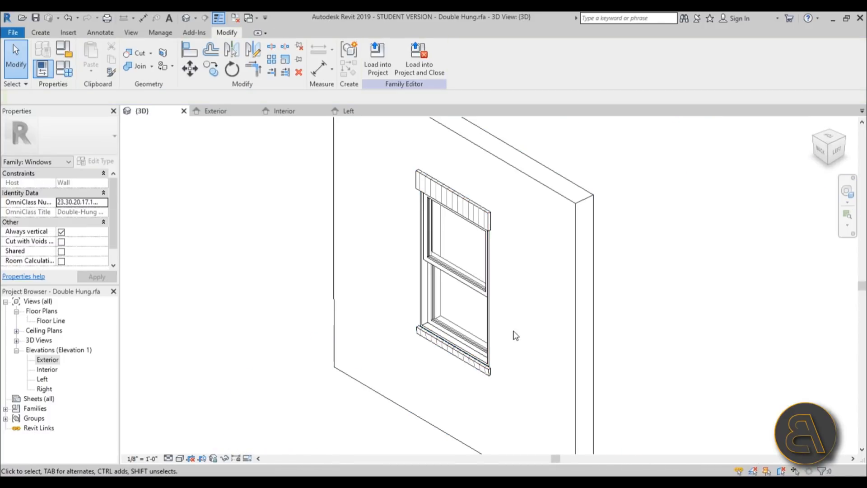
pyautogui.keyDown('shift'); pyautogui.moveTo(513, 334); pyautogui.dragTo(535, 328, button='middle'); pyautogui.keyUp('shift')
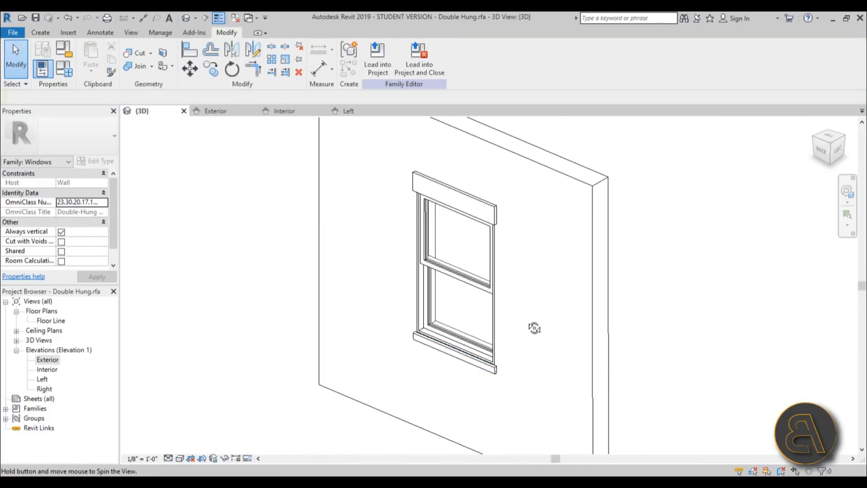
pyautogui.click(498, 224)
pyautogui.press('Escape')
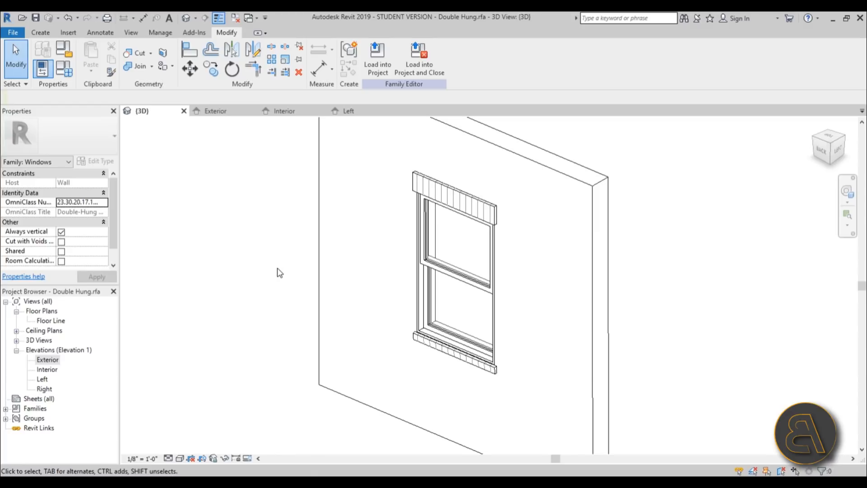
# Associate the brick header sweep's Visible property with a new instance family parameter named heder
pyautogui.click(414, 194)
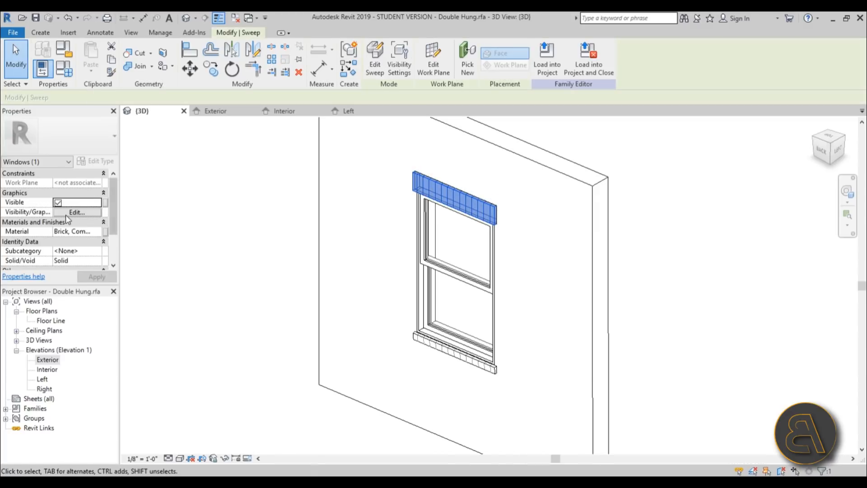
pyautogui.click(105, 203)
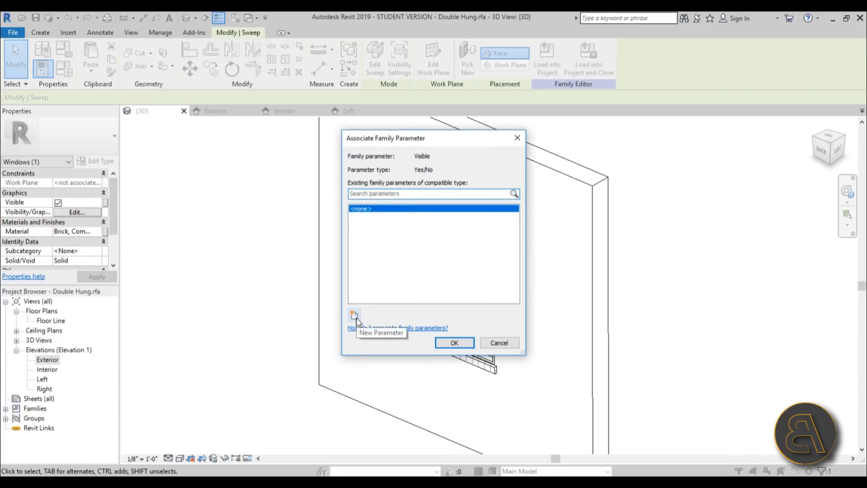
pyautogui.click(355, 315)
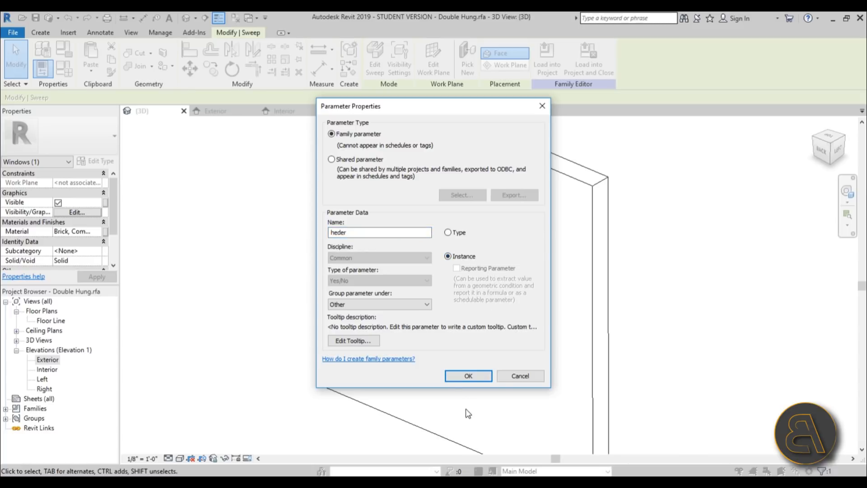
pyautogui.click(468, 376)
pyautogui.click(453, 343)
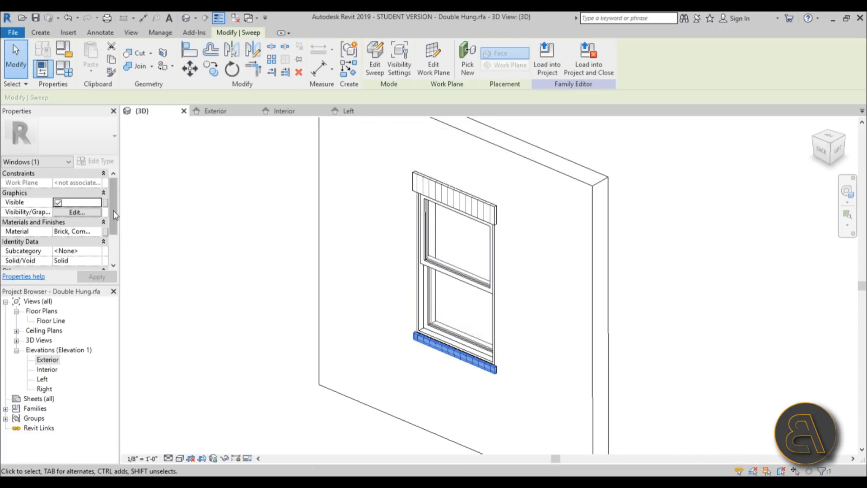
# Associate the brick sill sweep's Visible property with a new instance family parameter named sill
pyautogui.click(105, 201)
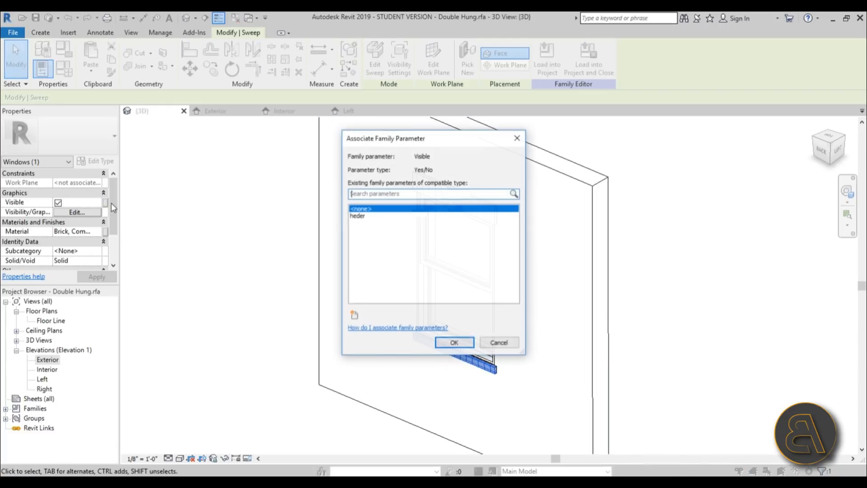
pyautogui.click(355, 316)
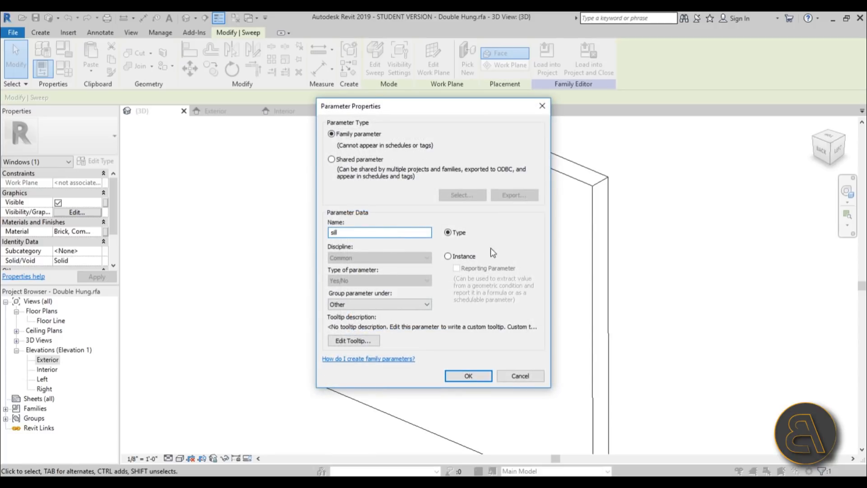
pyautogui.click(461, 377)
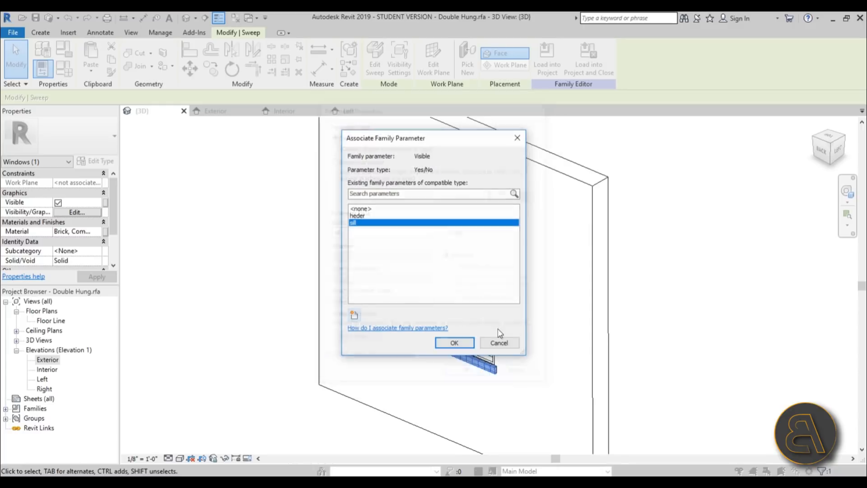
pyautogui.click(454, 343)
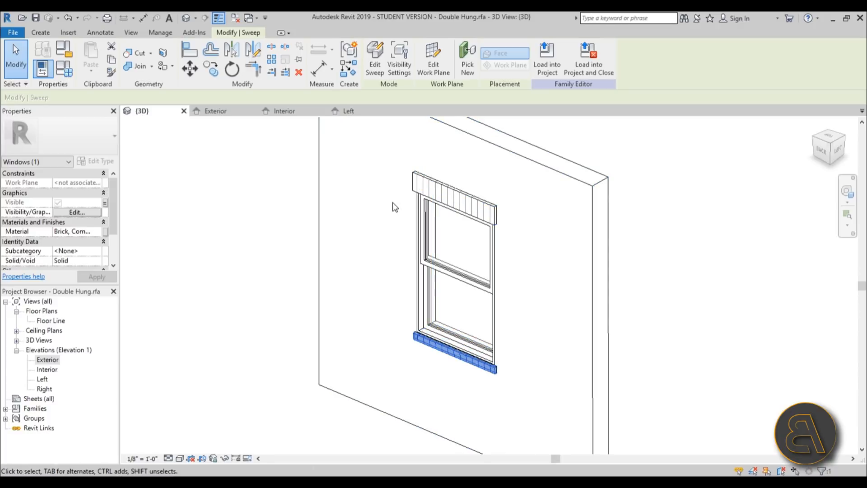
pyautogui.click(388, 260)
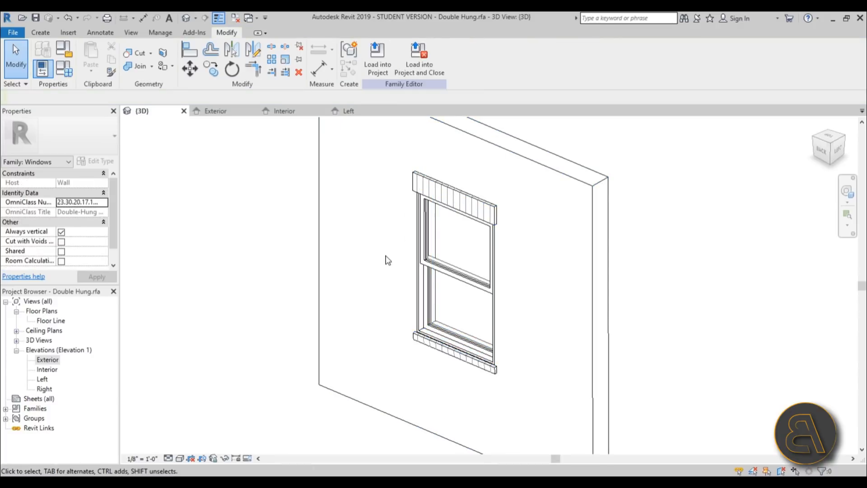
# Switch the heder and sill visibility parameters off, apply, and switch both back on in the 36" x 48" family type
pyautogui.keyDown('shift'); pyautogui.moveTo(393, 266); pyautogui.dragTo(399, 271, button='middle'); pyautogui.keyUp('shift')
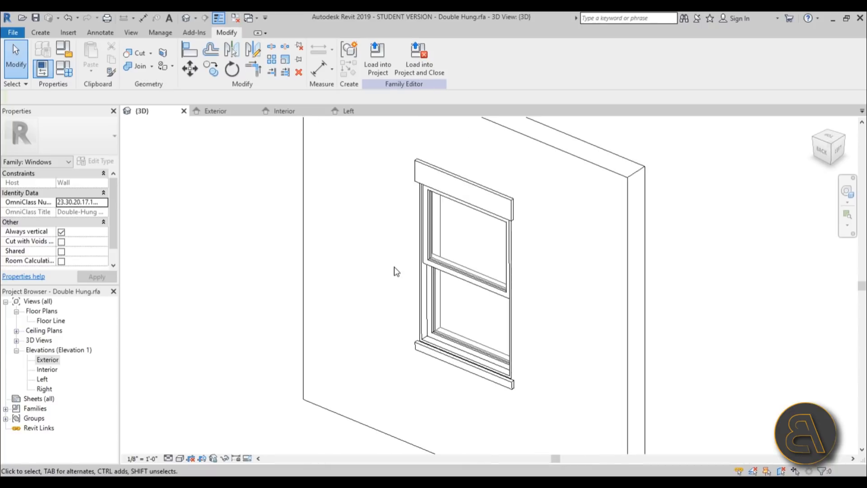
pyautogui.click(65, 68)
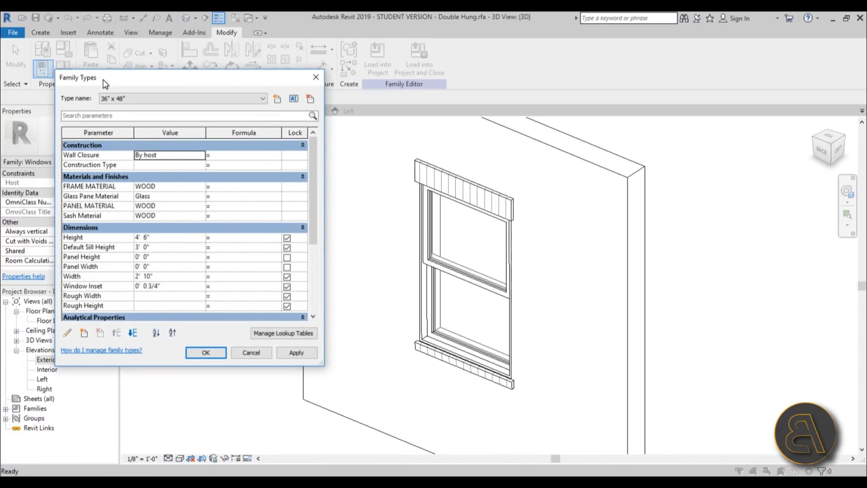
pyautogui.scroll(-5, 316, 219)
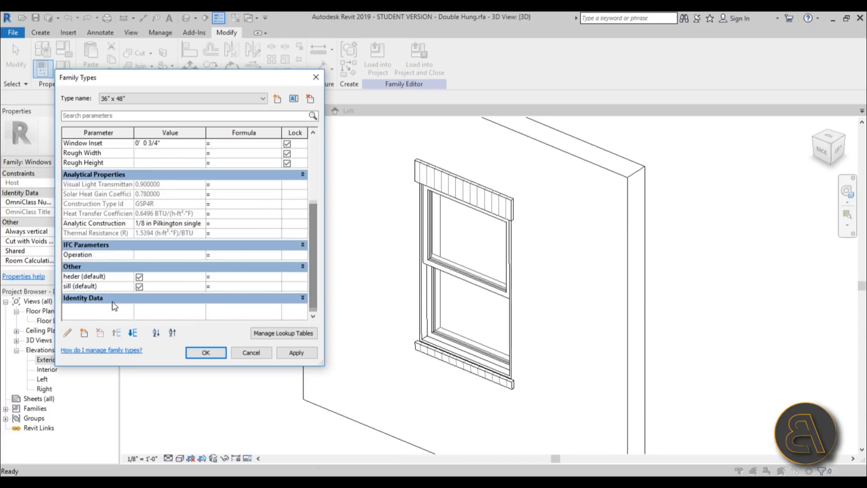
pyautogui.click(140, 276)
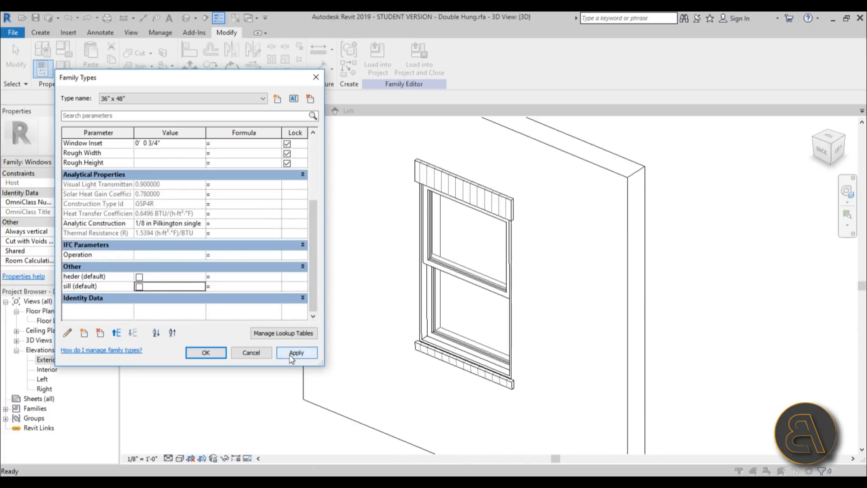
pyautogui.click(291, 357)
pyautogui.click(141, 280)
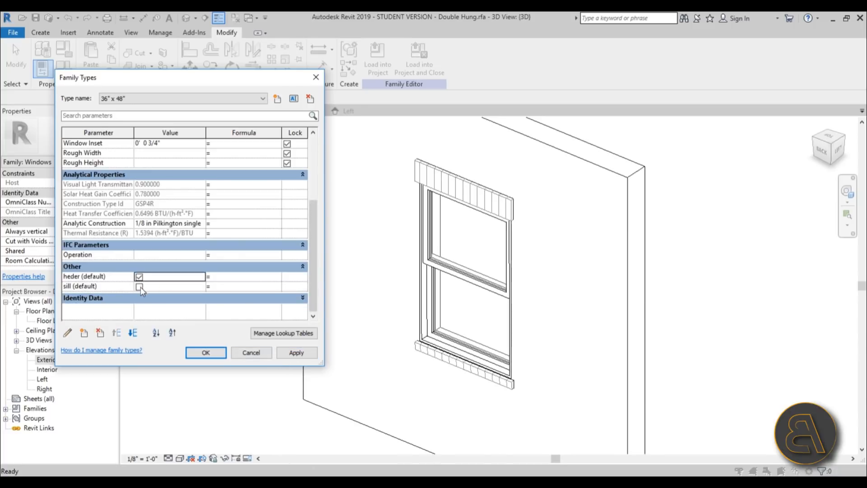
pyautogui.click(307, 356)
pyautogui.click(206, 353)
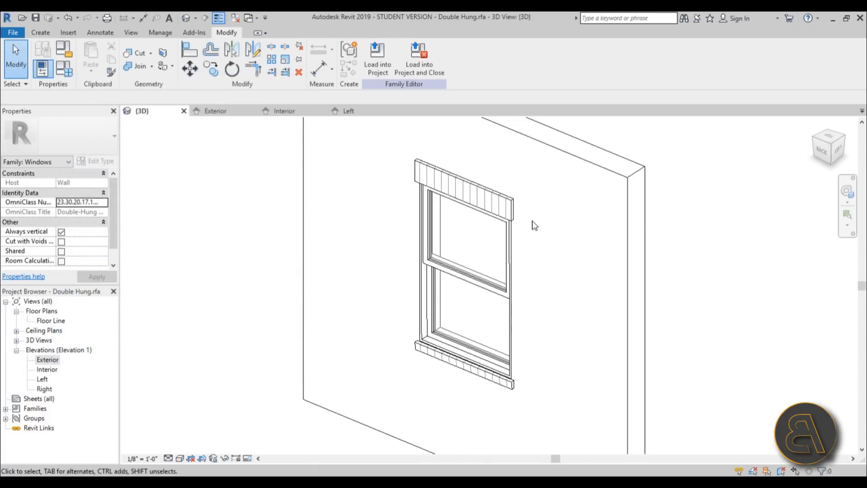
# Turn off the heder and sill visibility parameters in the 36" x 48" family type, apply, and check the header up close
pyautogui.click(515, 221)
pyautogui.scroll(4, 525, 221)
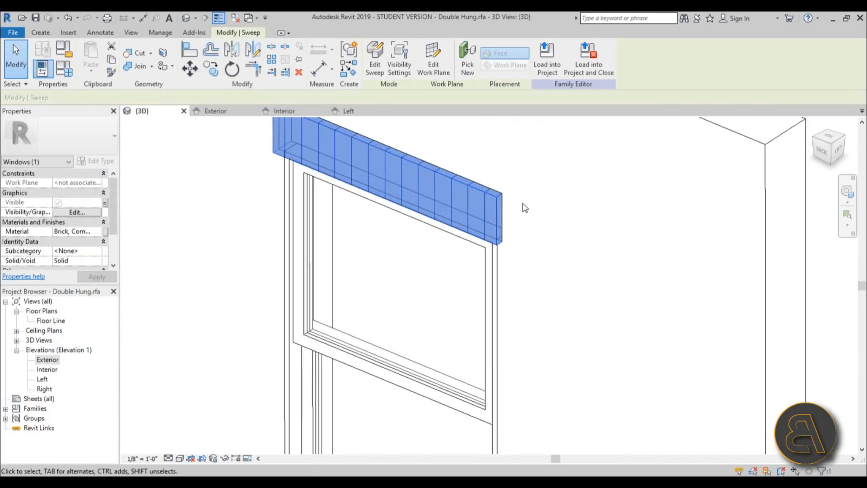
pyautogui.press('Escape')
pyautogui.scroll(-2, 468, 230)
pyautogui.click(42, 68)
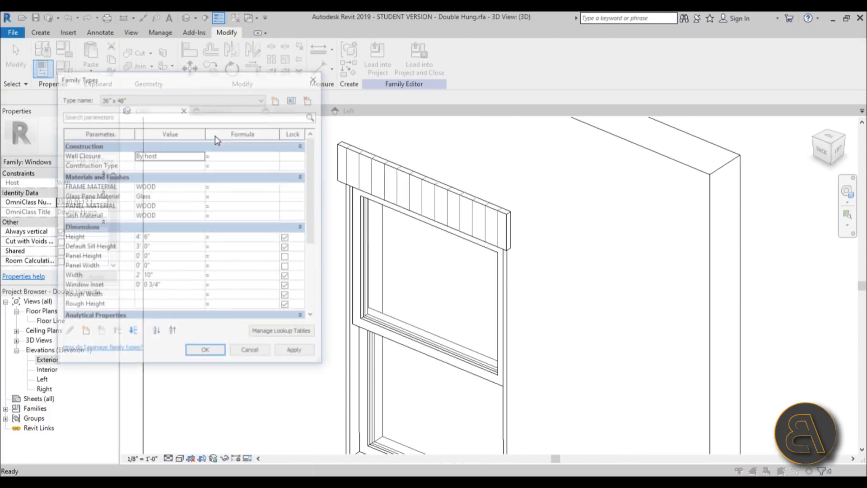
pyautogui.scroll(-5, 309, 177)
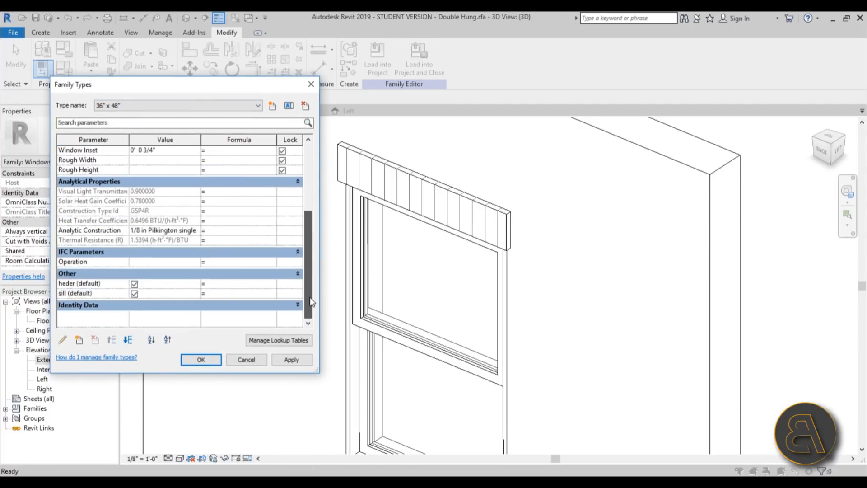
pyautogui.click(132, 284)
pyautogui.click(286, 359)
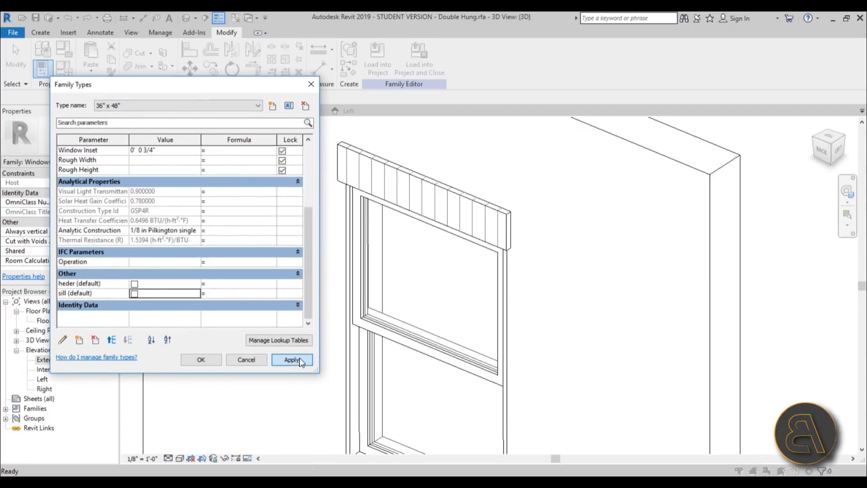
pyautogui.click(201, 359)
pyautogui.scroll(2, 510, 219)
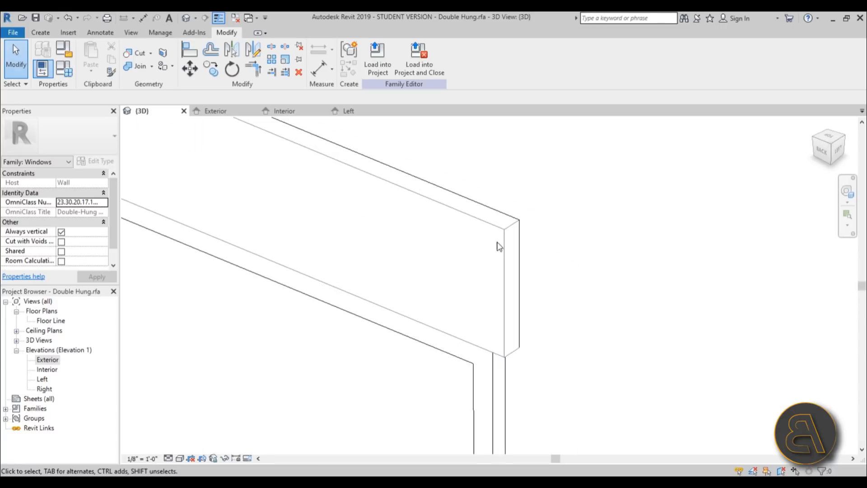
pyautogui.scroll(-5, 505, 230)
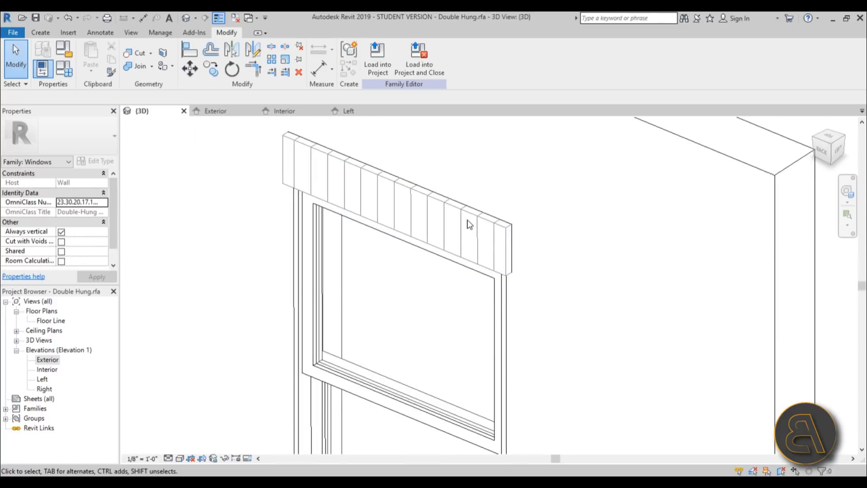
# Temporarily hide the brick header sweep in the 3D view and select the void extrusion behind it
pyautogui.click(495, 232)
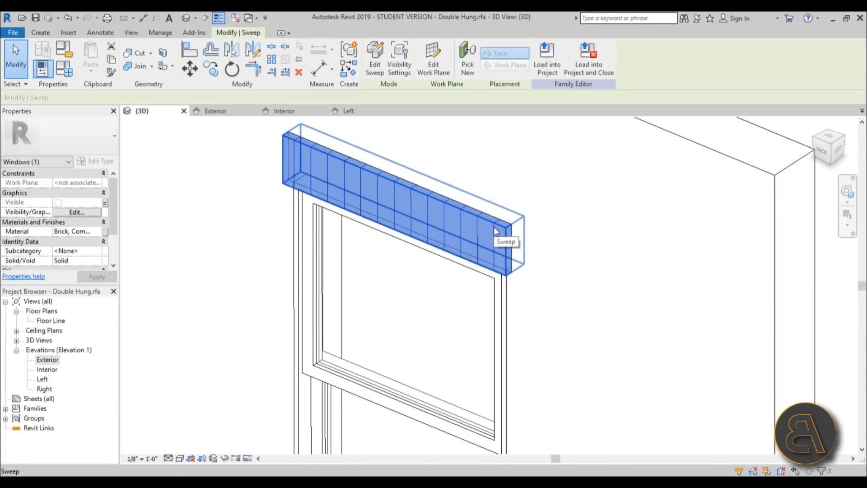
pyautogui.click(225, 458)
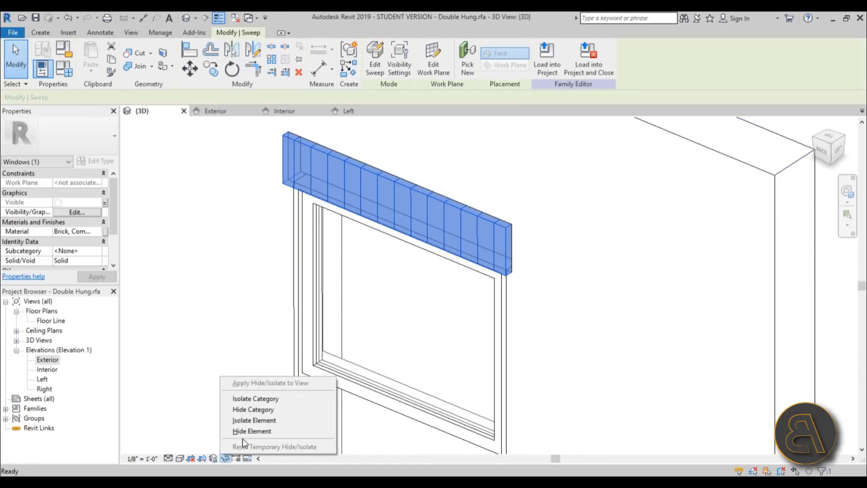
pyautogui.click(248, 431)
pyautogui.keyDown('shift'); pyautogui.moveTo(581, 338); pyautogui.dragTo(444, 238, button='middle'); pyautogui.keyUp('shift')
pyautogui.click(446, 233)
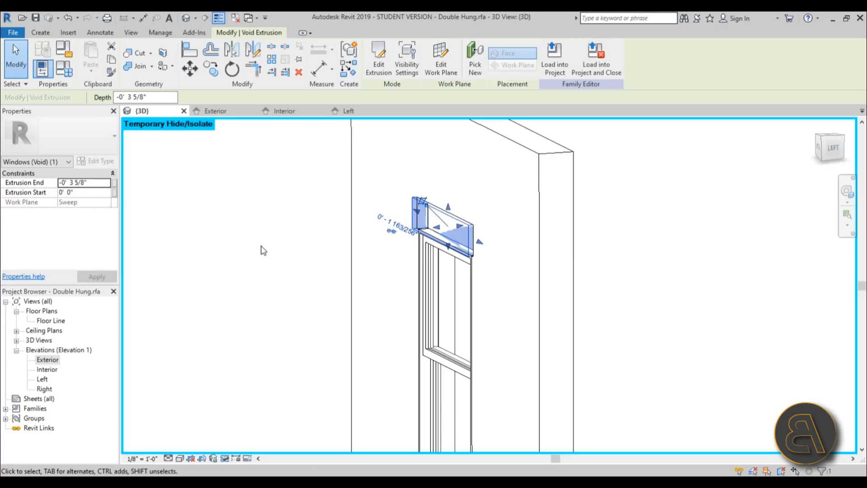
pyautogui.moveTo(263, 249); pyautogui.dragTo(267, 263, button='middle')
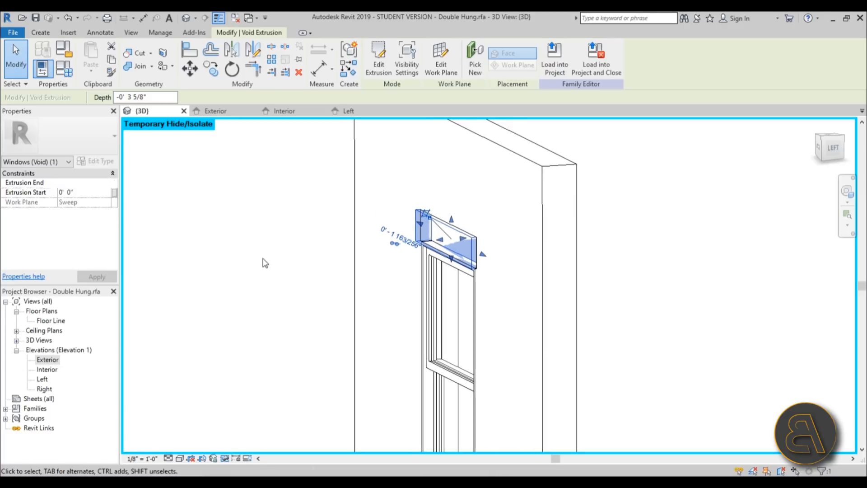
# Review the window's family types and their dimension parameters without changing any values
pyautogui.click(65, 68)
pyautogui.moveTo(148, 88); pyautogui.dragTo(171, 104)
pyautogui.click(154, 122)
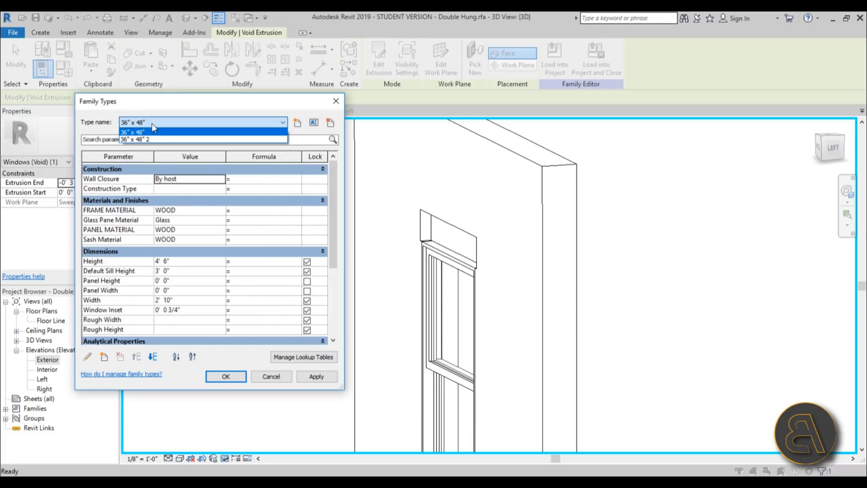
pyautogui.click(151, 123)
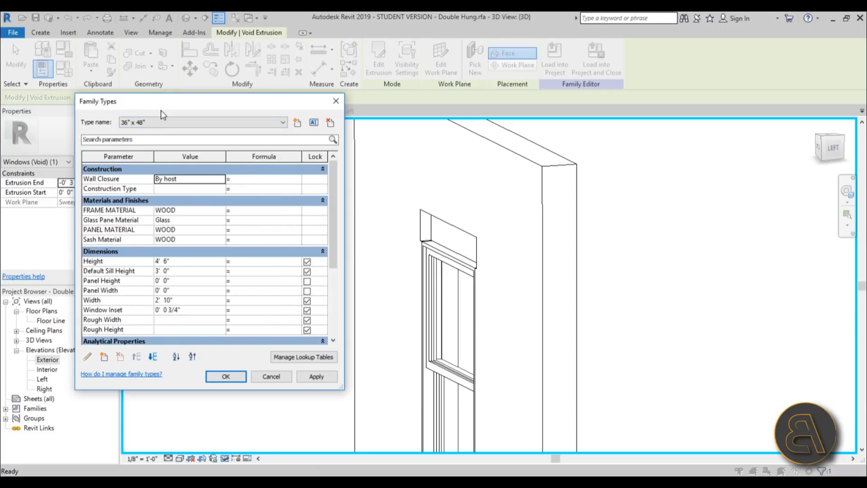
pyautogui.moveTo(332, 188); pyautogui.dragTo(334, 230)
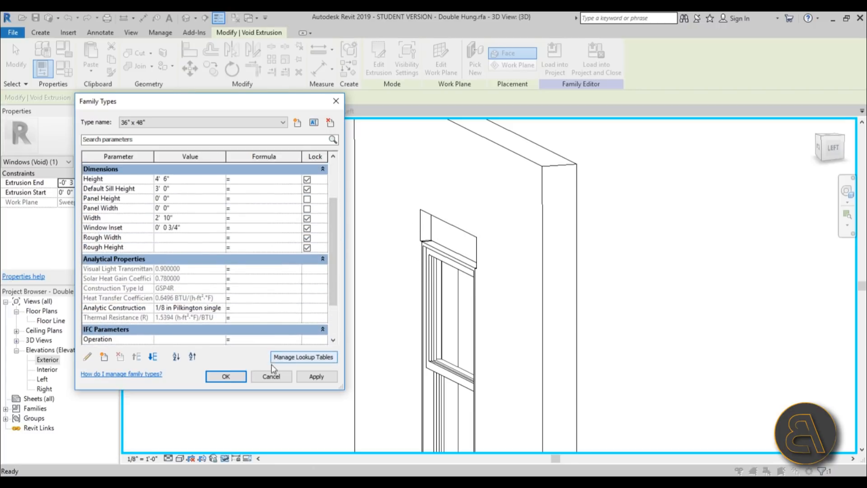
pyautogui.click(226, 377)
# Associate the header void's Extrusion End with a new instance length parameter named void top
pyautogui.click(427, 241)
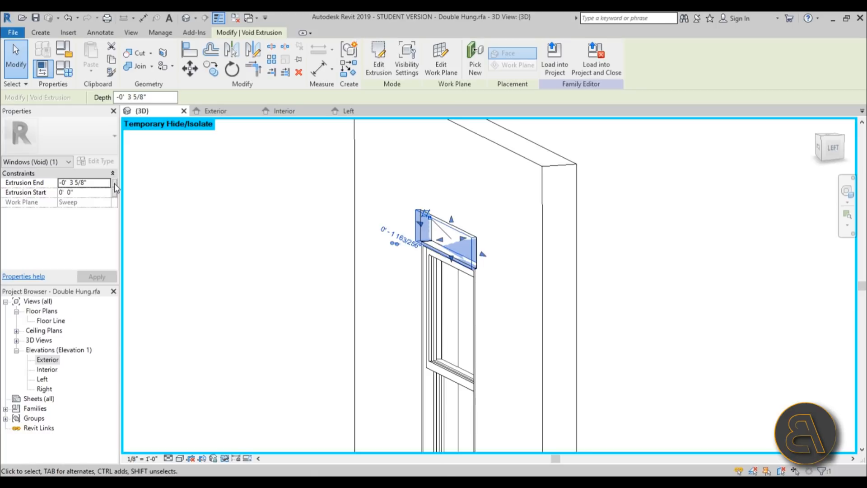
pyautogui.click(115, 186)
pyautogui.click(354, 314)
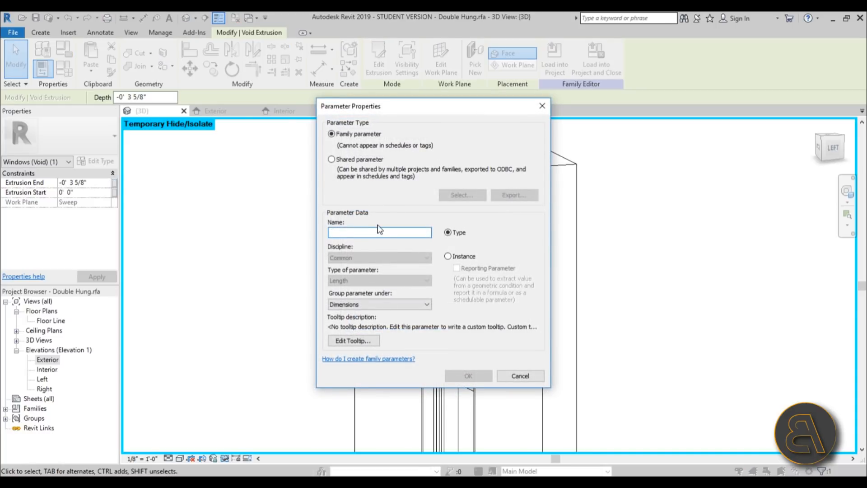
pyautogui.write('void top')
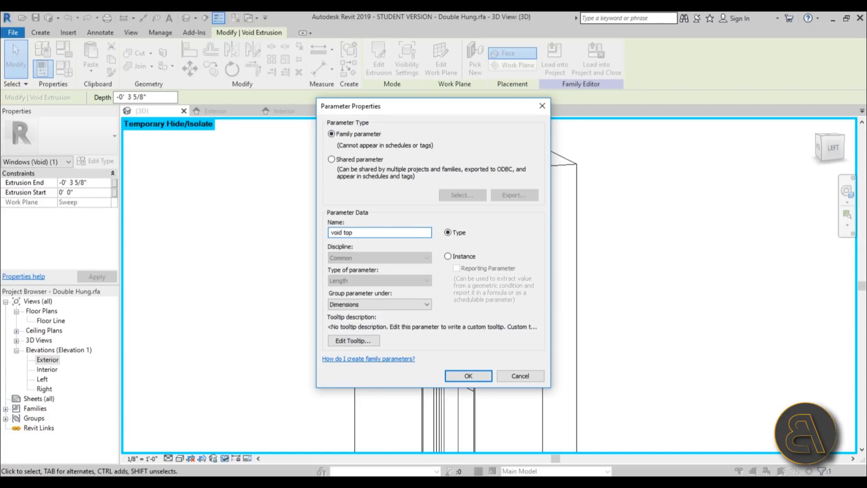
pyautogui.click(448, 257)
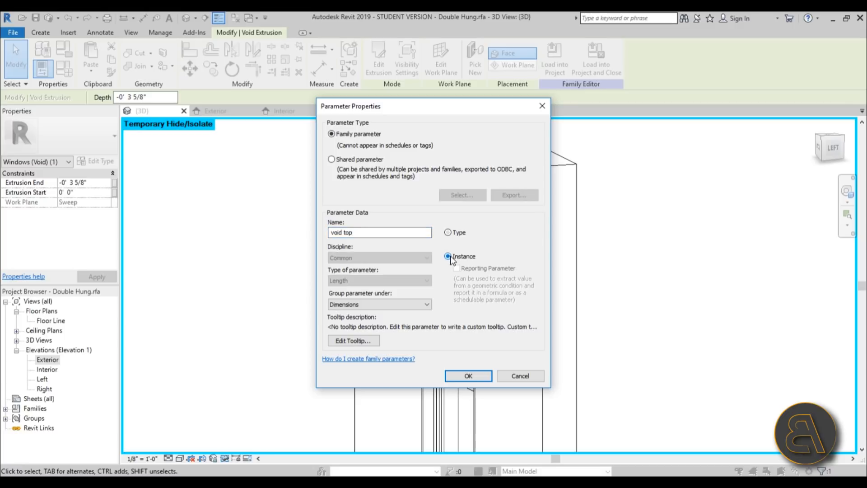
pyautogui.click(471, 371)
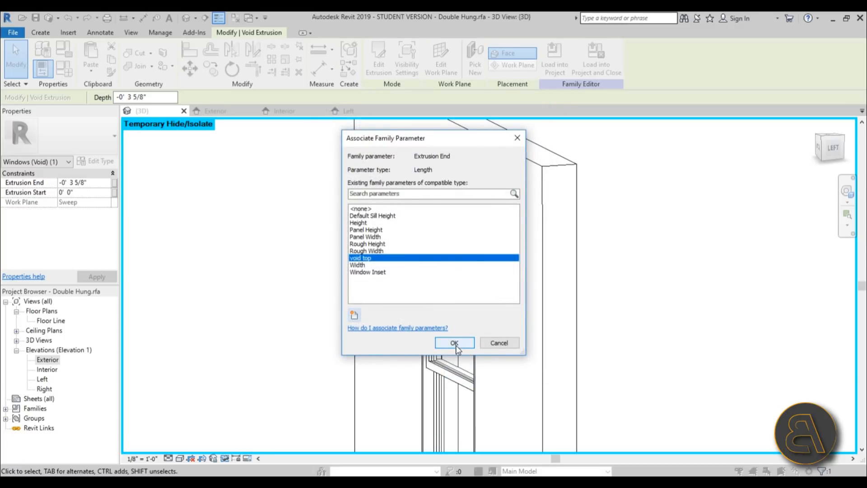
pyautogui.click(456, 346)
# Try to select the void extrusion behind the brick sill in the 3D view
pyautogui.scroll(-2, 494, 342)
pyautogui.moveTo(496, 346); pyautogui.dragTo(467, 194, button='middle')
pyautogui.scroll(2, 463, 293)
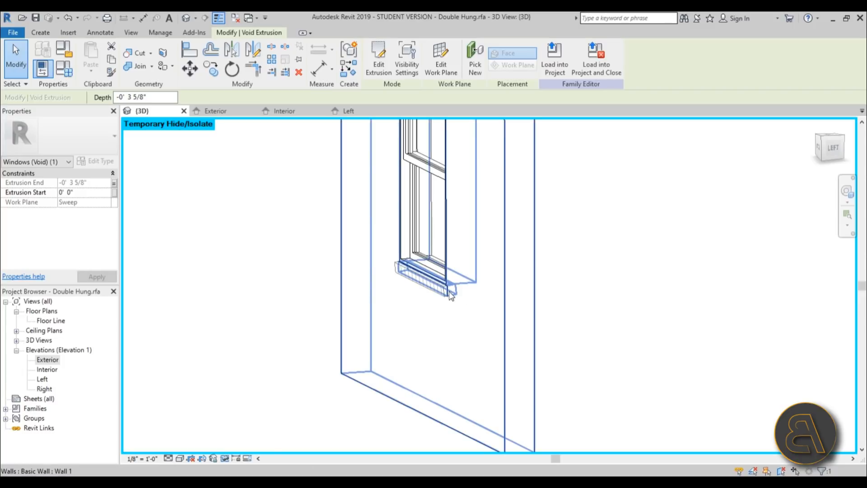
pyautogui.moveTo(450, 292); pyautogui.dragTo(449, 294)
pyautogui.scroll(3, 442, 326)
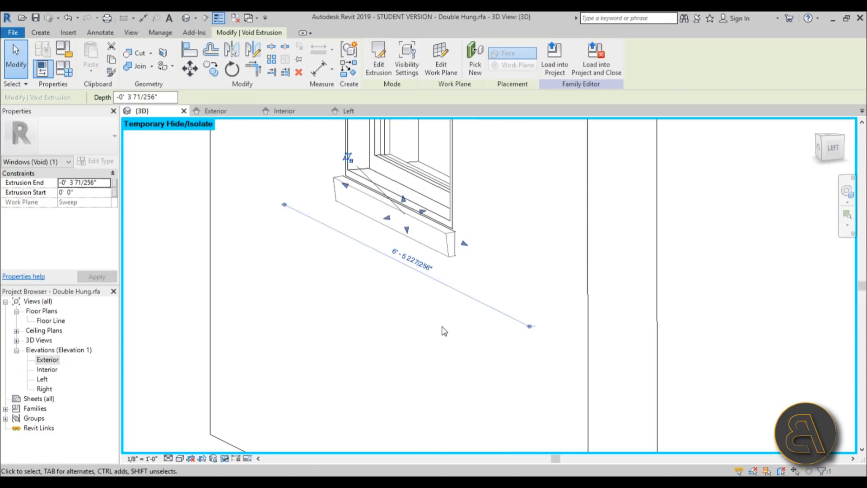
pyautogui.click(444, 331)
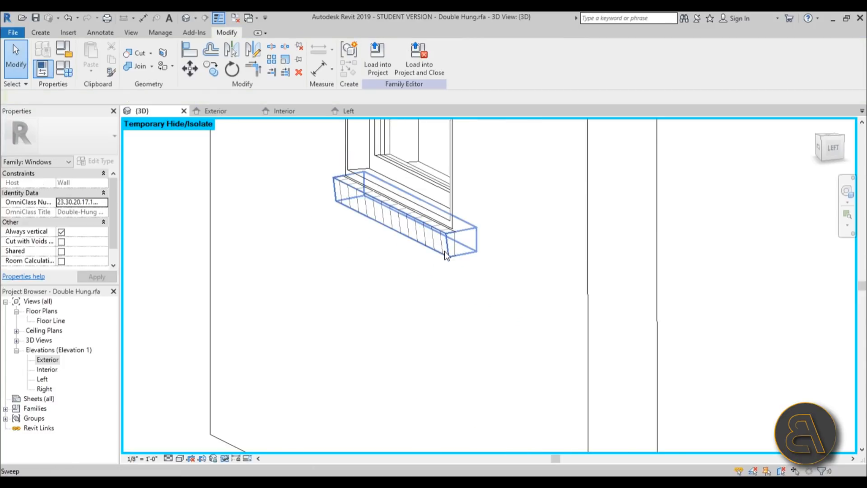
pyautogui.click(448, 250)
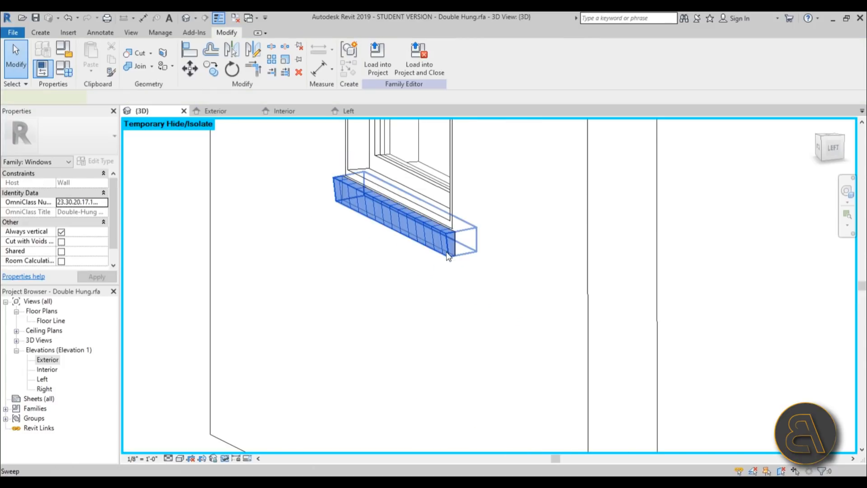
pyautogui.scroll(3, 447, 290)
pyautogui.click(445, 285)
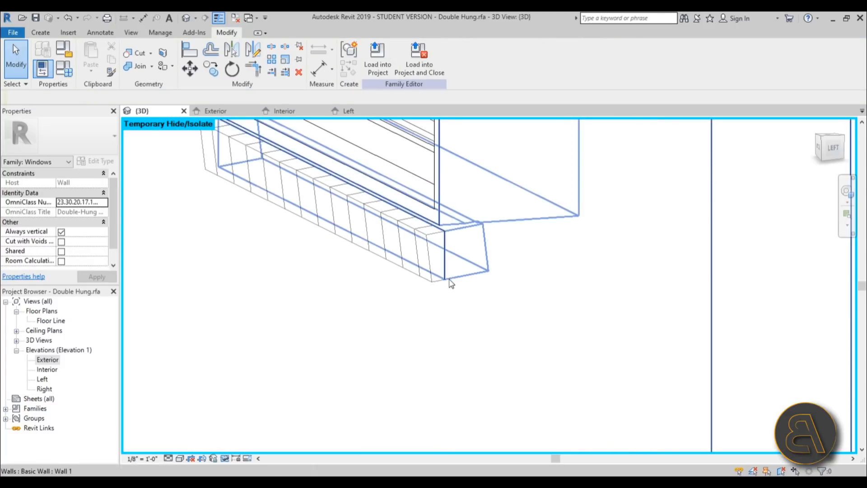
pyautogui.press('Tab')
pyautogui.press('Tab')
pyautogui.press('Tab')
pyautogui.press('Tab')
pyautogui.press('Tab')
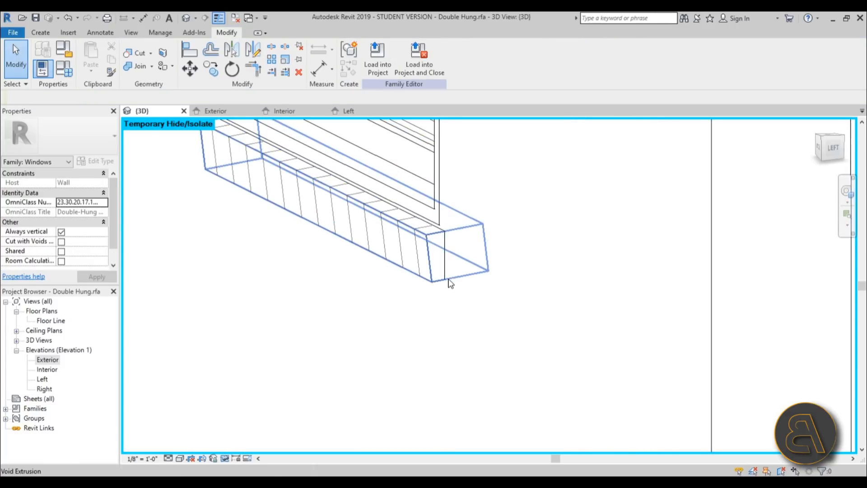
pyautogui.click(450, 283)
pyautogui.click(386, 339)
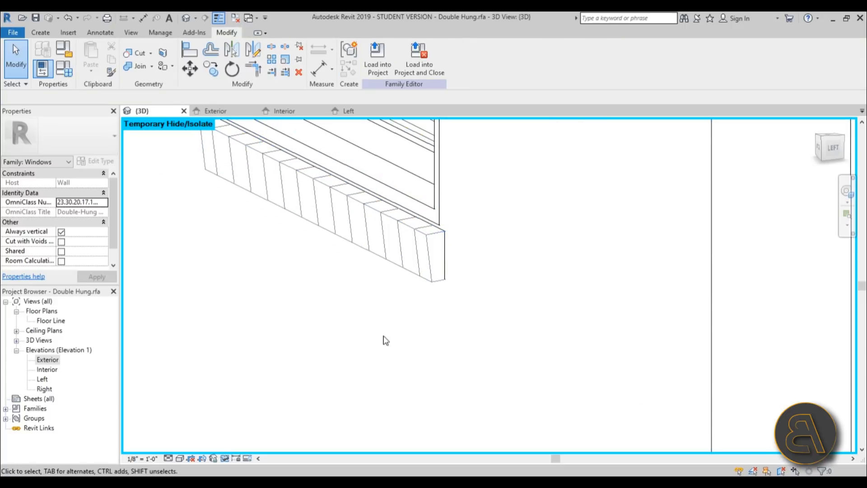
# Reset the temporary hide/isolate in the 3D view and select the void extrusion behind the brick sill
pyautogui.click(235, 456)
pyautogui.click(253, 447)
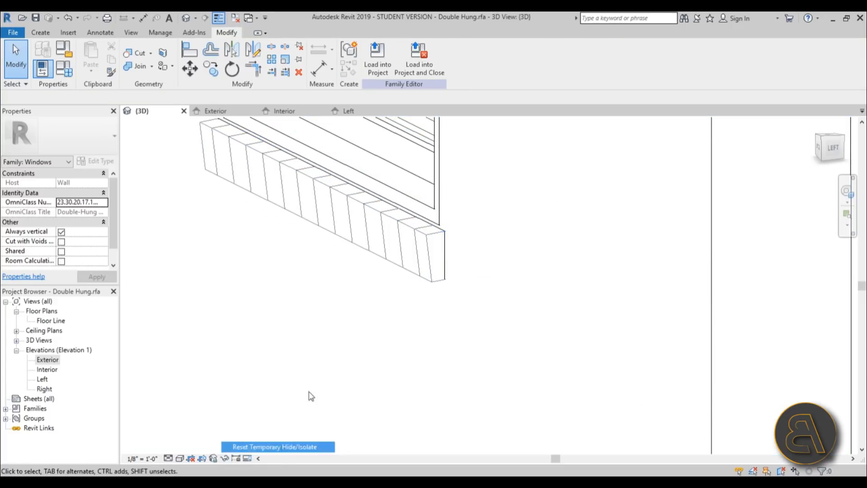
pyautogui.click(432, 279)
pyautogui.click(437, 302)
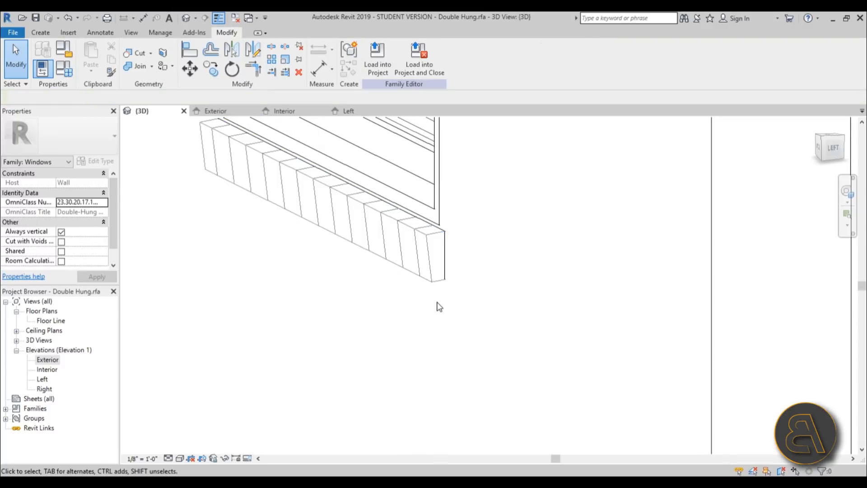
pyautogui.press('Tab')
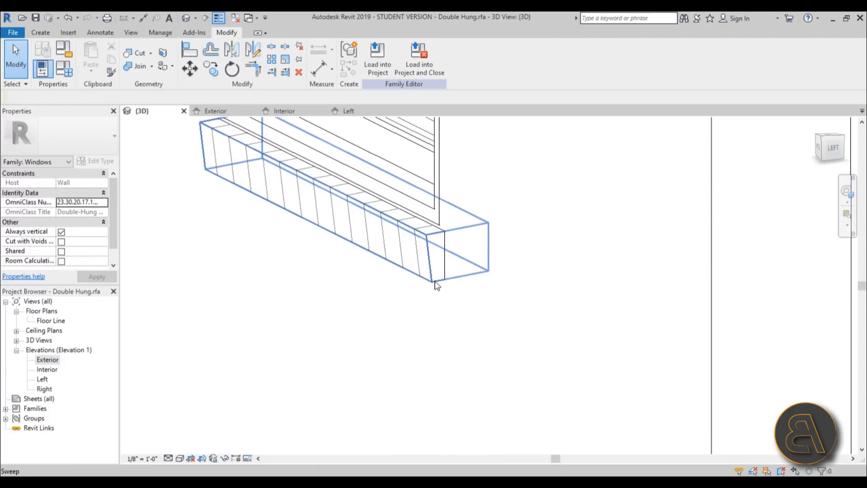
pyautogui.press('Tab')
pyautogui.press('Tab')
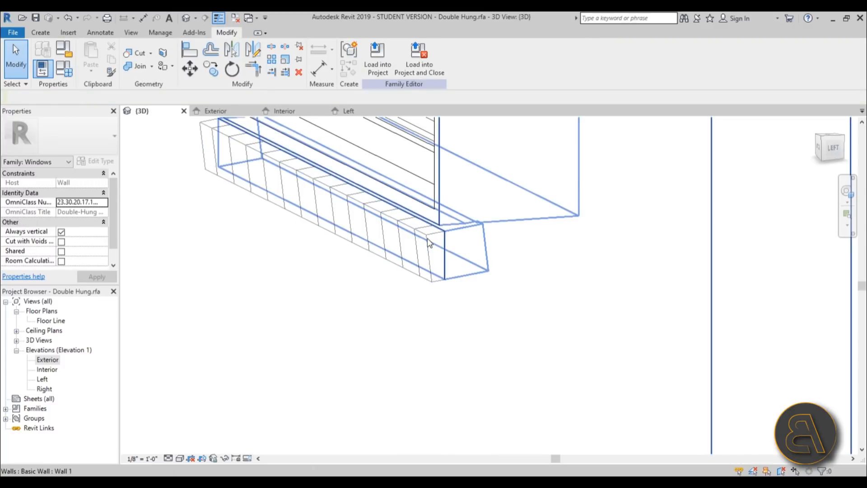
pyautogui.press('Tab')
pyautogui.press('Tab')
pyautogui.press('Tab')
pyautogui.press('Tab')
pyautogui.press('Tab')
pyautogui.press('Tab')
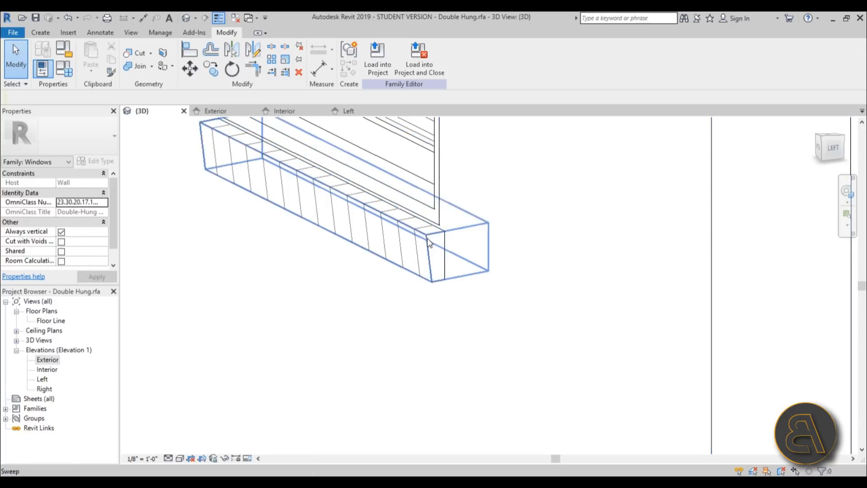
pyautogui.press('Tab')
pyautogui.click(427, 237)
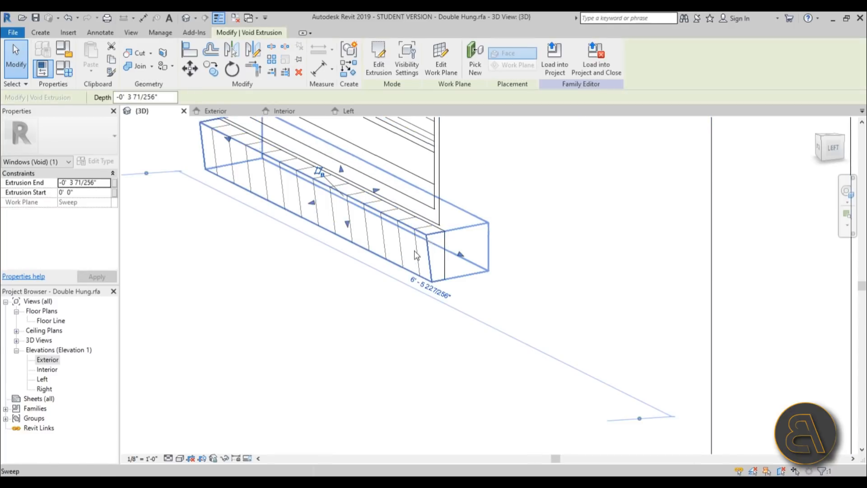
# Associate the sill void's Extrusion End with a new instance length parameter named void bottom
pyautogui.click(115, 183)
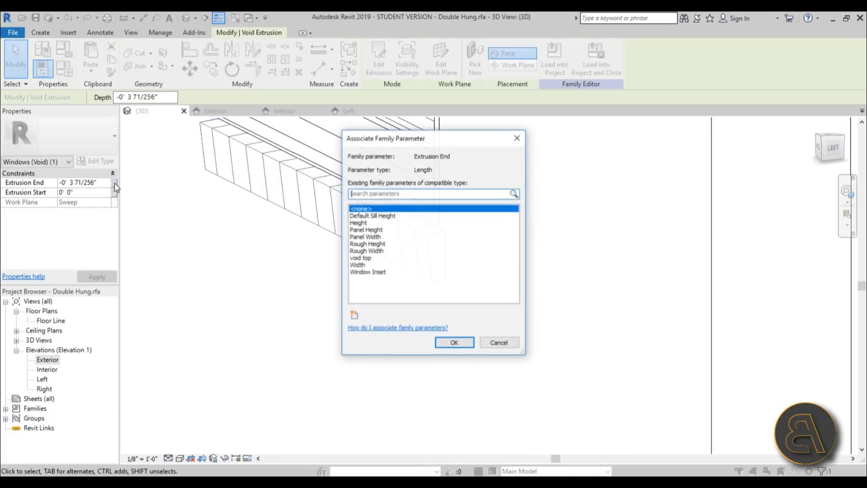
pyautogui.click(354, 315)
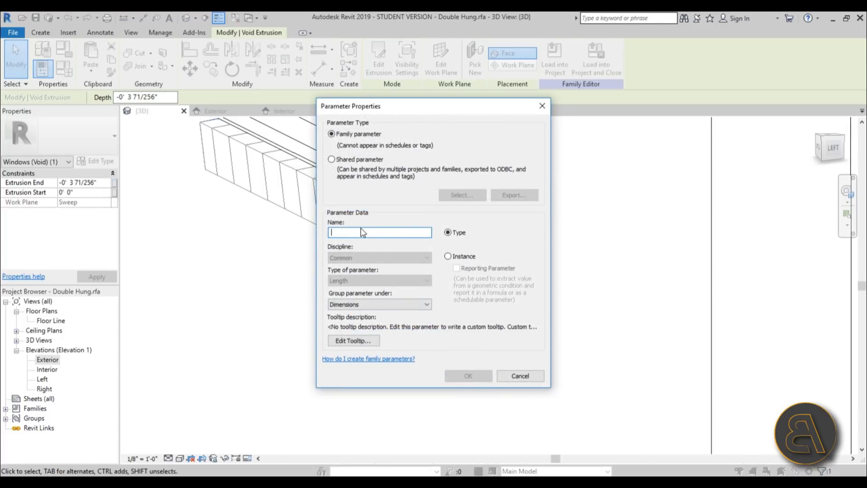
pyautogui.write('void bottom')
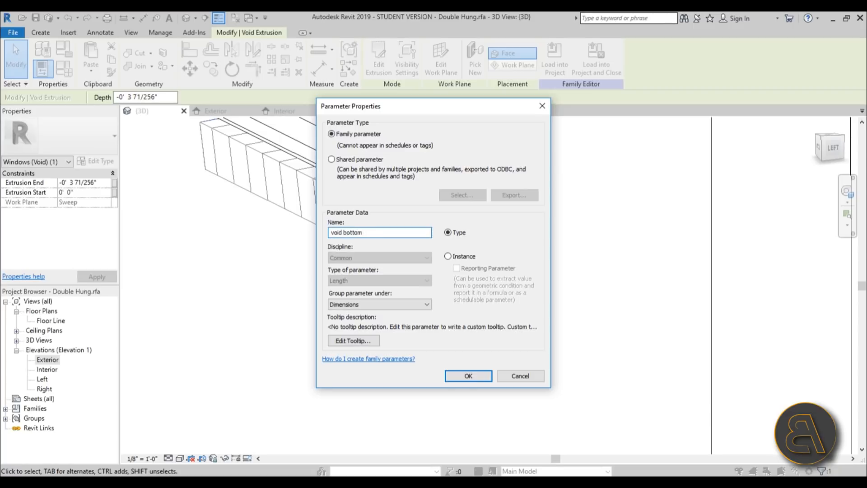
pyautogui.click(469, 376)
pyautogui.click(453, 344)
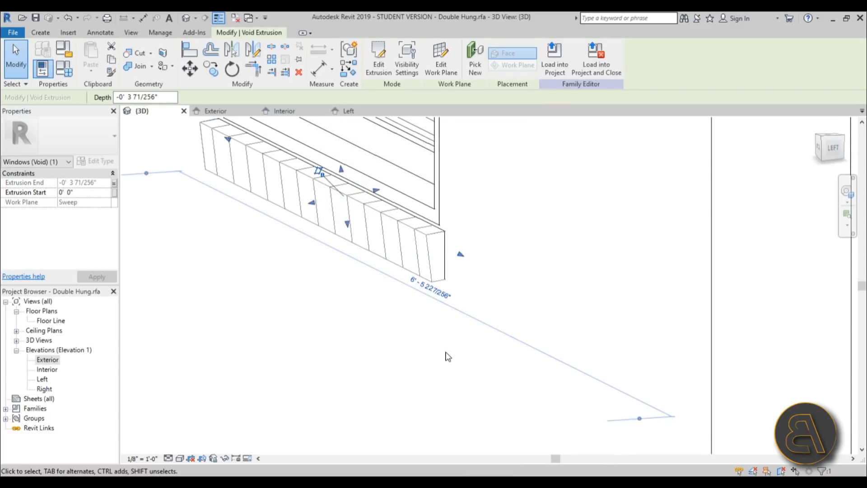
pyautogui.click(300, 238)
pyautogui.scroll(-2, 302, 284)
pyautogui.moveTo(300, 286); pyautogui.dragTo(380, 379, button='middle')
pyautogui.scroll(-1, 373, 310)
pyautogui.scroll(-1, 380, 379)
pyautogui.moveTo(436, 210); pyautogui.dragTo(421, 269, button='middle')
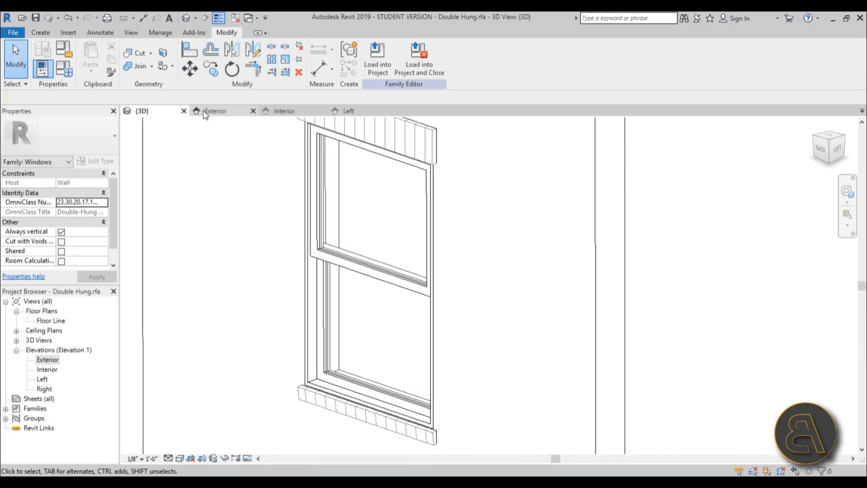
# Create a new project from the Architectural Template
pyautogui.click(13, 34)
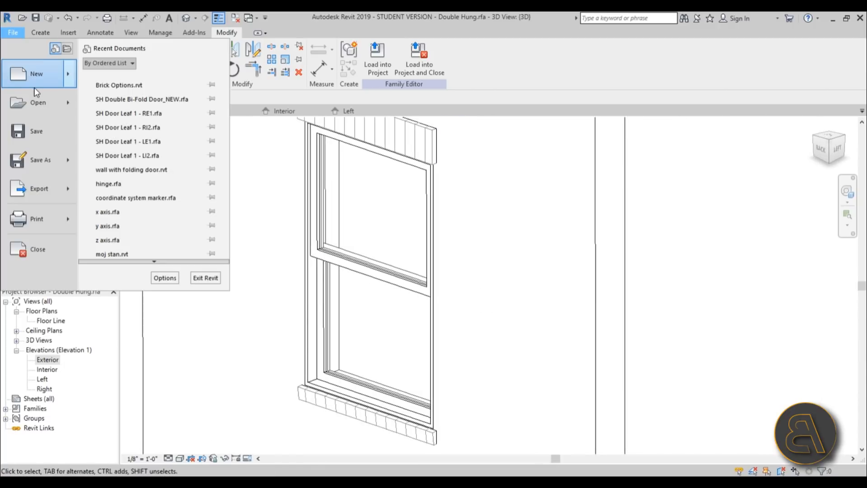
pyautogui.moveTo(38, 73)
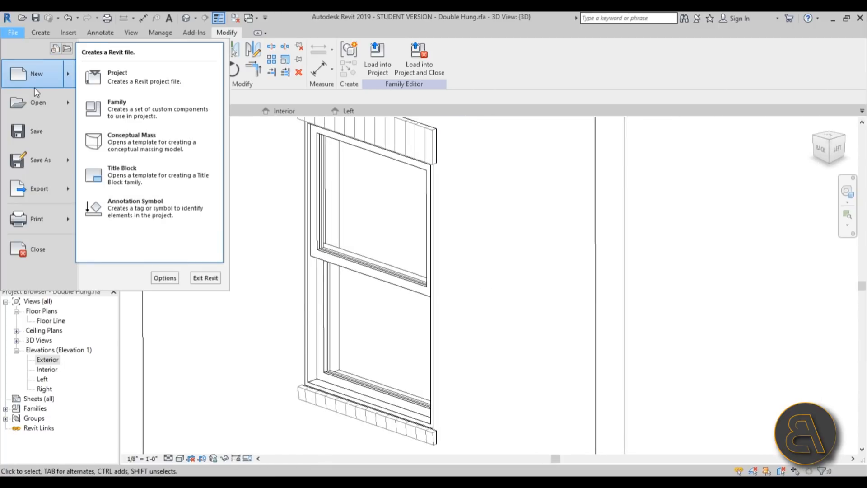
pyautogui.click(120, 89)
pyautogui.click(393, 226)
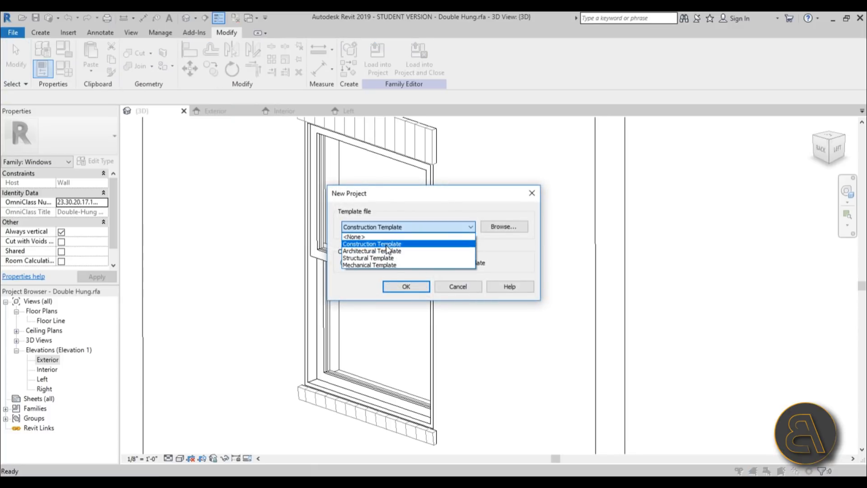
pyautogui.click(379, 251)
pyautogui.click(406, 287)
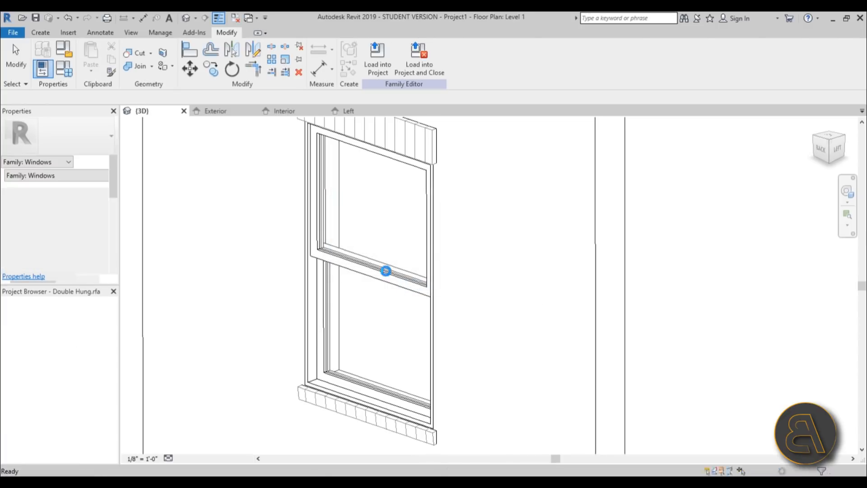
# Draw a straight horizontal architectural wall of type Generic - 300mm, about 22000 mm long, on the Level 1 plan
pyautogui.click(45, 70)
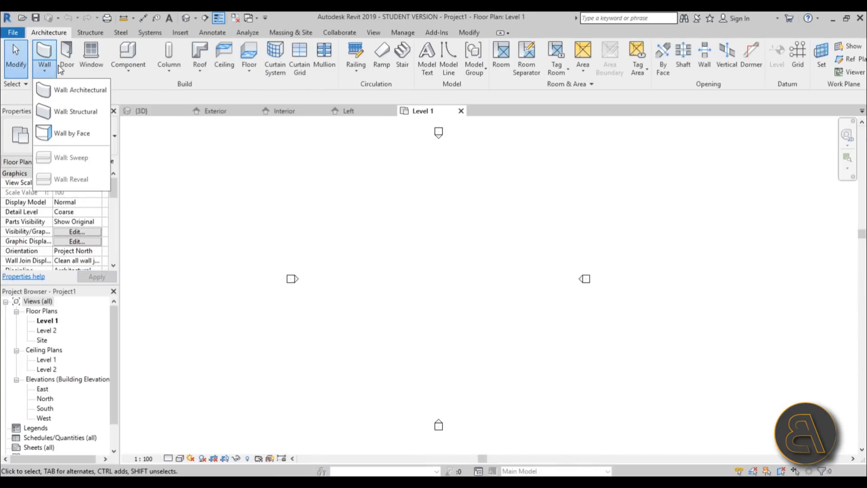
pyautogui.click(74, 90)
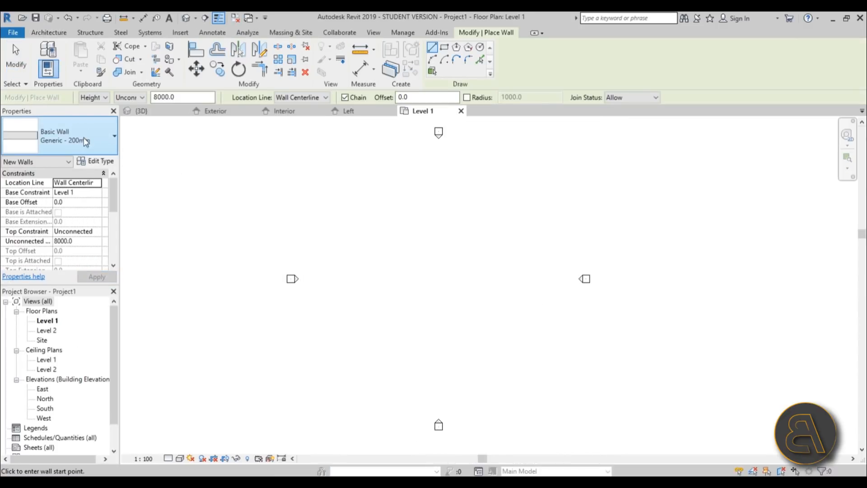
pyautogui.click(86, 141)
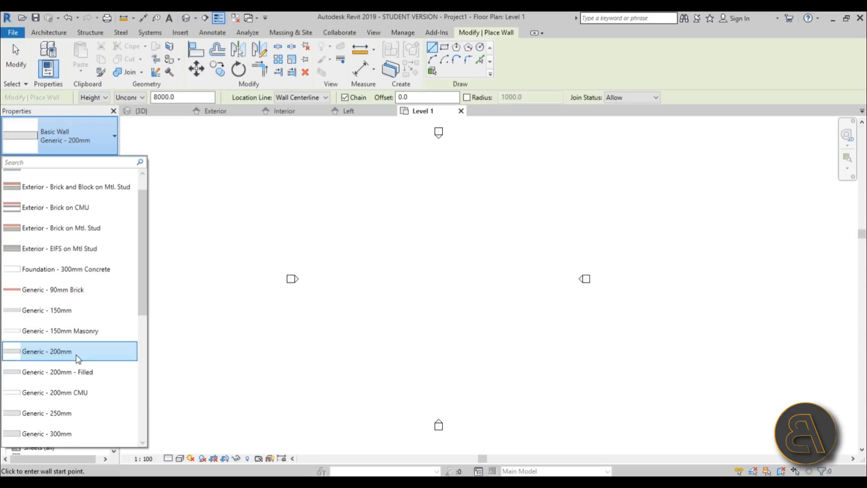
pyautogui.click(72, 431)
pyautogui.click(373, 285)
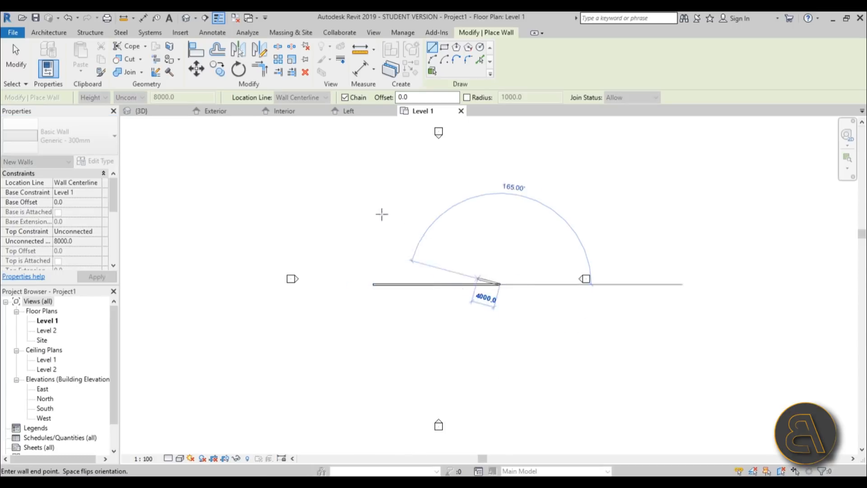
pyautogui.press('Escape')
pyautogui.press('Escape')
# Load the Double Hung family into the new project and place a 36" x 48" window on the wall in 3D
pyautogui.click(173, 112)
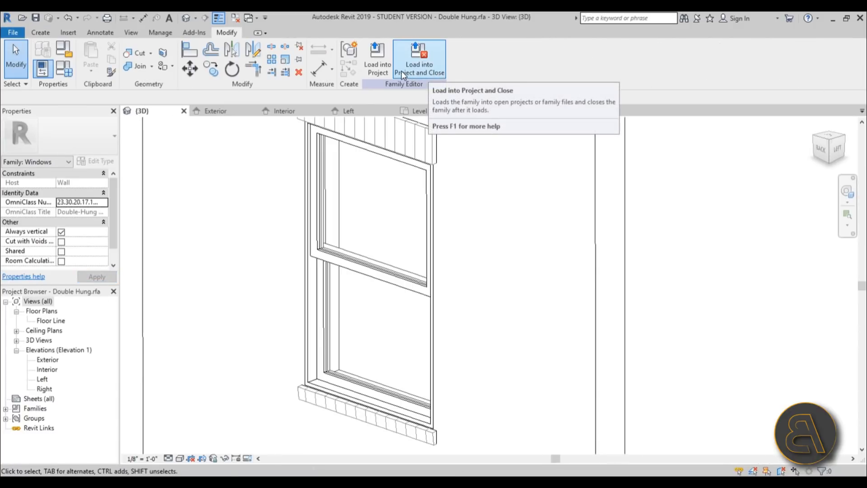
pyautogui.click(377, 70)
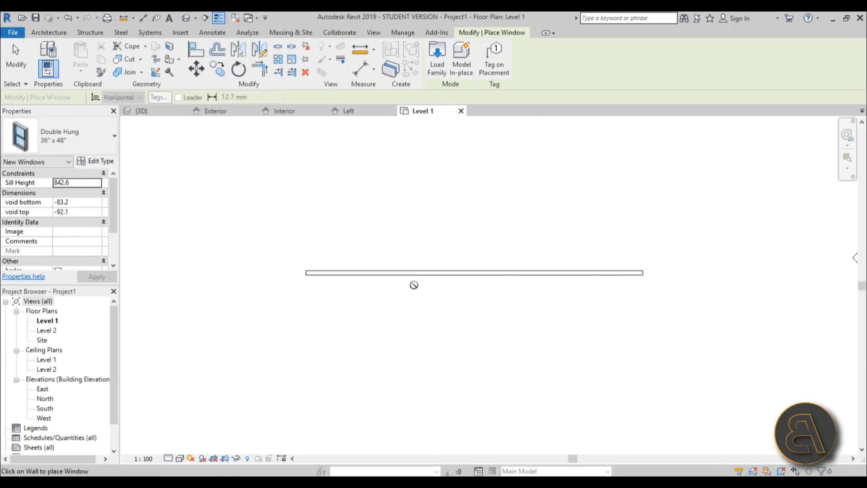
pyautogui.click(186, 17)
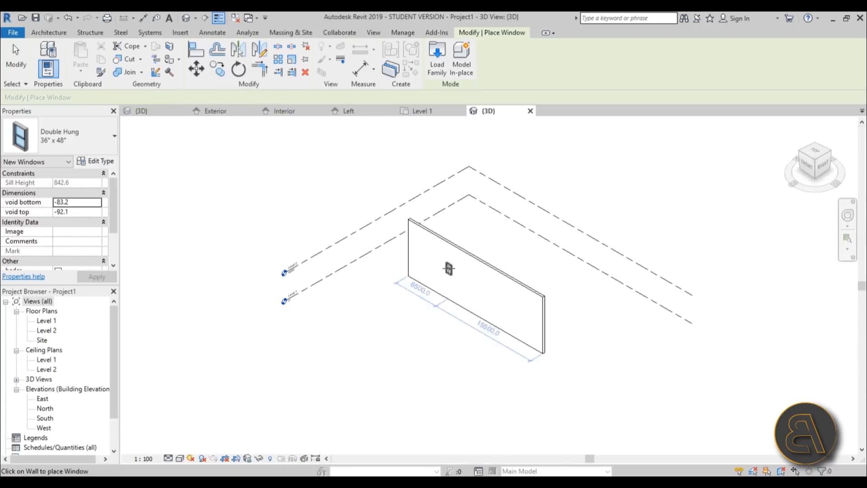
pyautogui.scroll(3, 449, 269)
pyautogui.keyDown('shift'); pyautogui.moveTo(532, 306); pyautogui.dragTo(272, 278, button='middle'); pyautogui.keyUp('shift')
pyautogui.scroll(2, 496, 281)
pyautogui.press('Escape')
pyautogui.press('Escape')
# Select the placed window and set its void bottom dimension to -1.0
pyautogui.scroll(2, 486, 280)
pyautogui.keyDown('shift'); pyautogui.moveTo(468, 279); pyautogui.dragTo(361, 253, button='middle'); pyautogui.keyUp('shift')
pyautogui.click(361, 253)
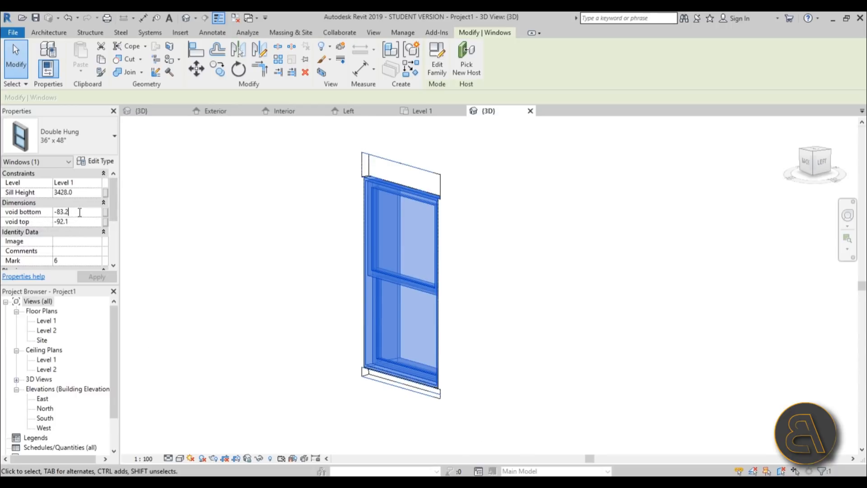
pyautogui.click(35, 213)
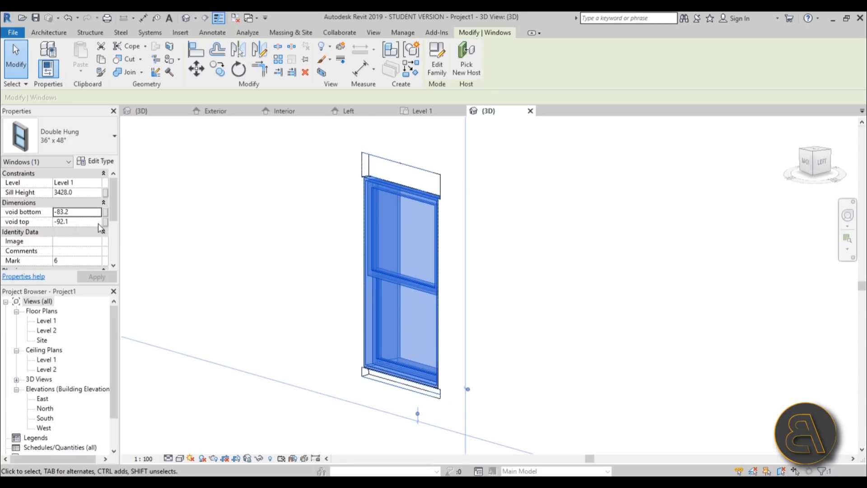
pyautogui.click(81, 213)
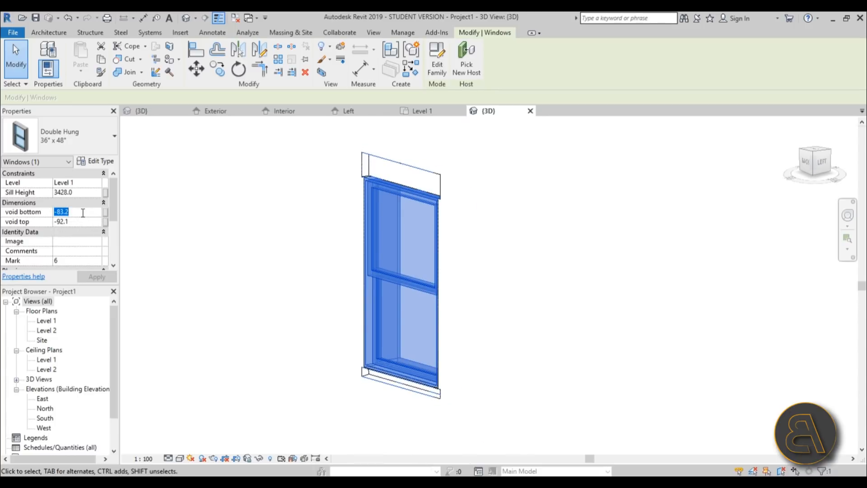
pyautogui.write('-1.0')
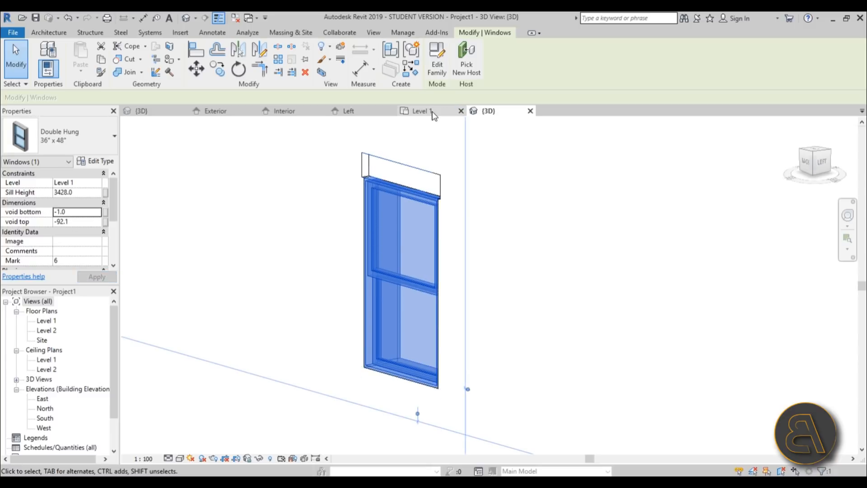
pyautogui.click(420, 110)
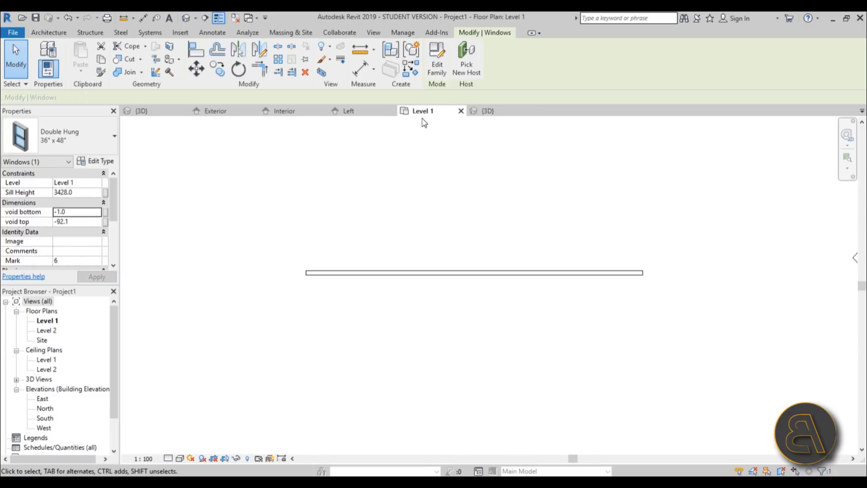
pyautogui.click(290, 113)
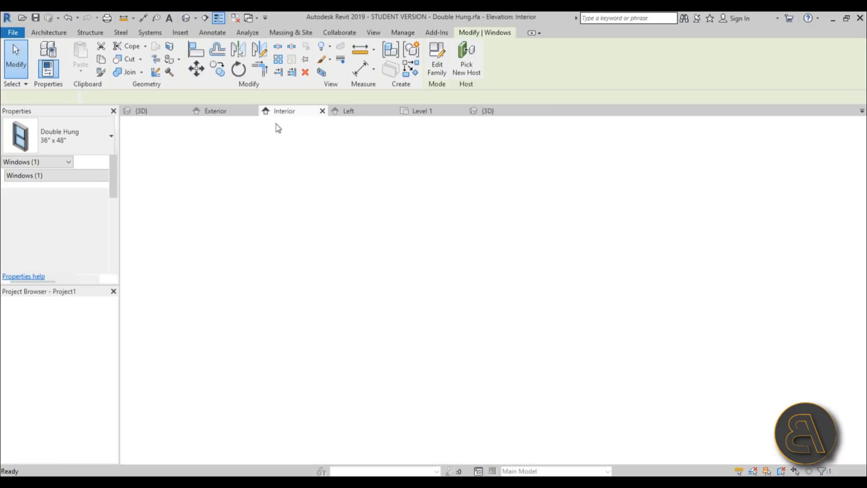
pyautogui.click(495, 113)
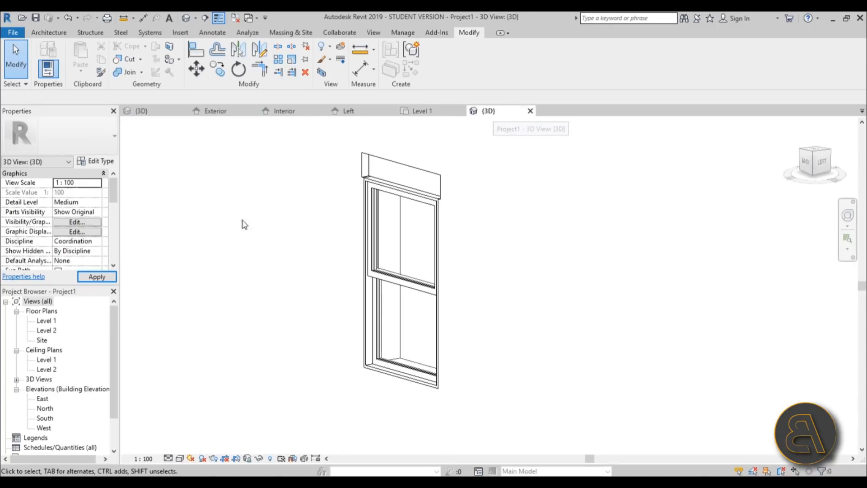
# Set the void top dimension of the placed double-hung window to -1.0 in the project's 3D view
pyautogui.click(374, 167)
pyautogui.press('Escape')
pyautogui.click(372, 249)
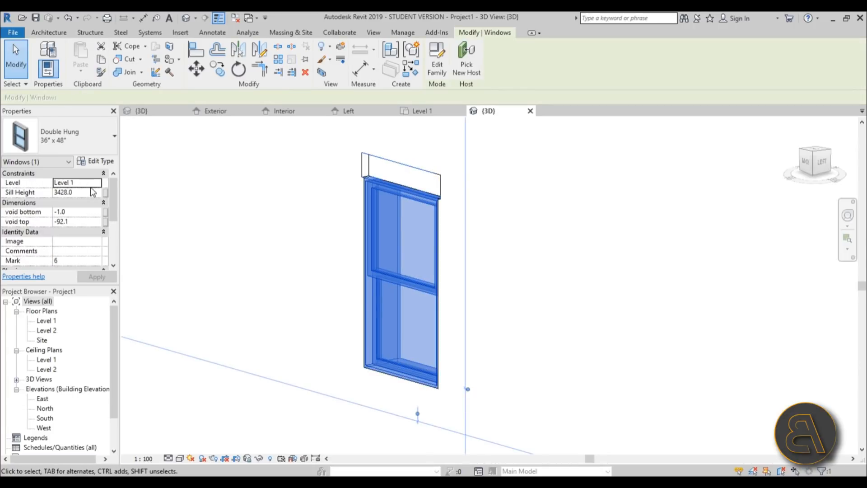
pyautogui.click(85, 212)
pyautogui.click(85, 221)
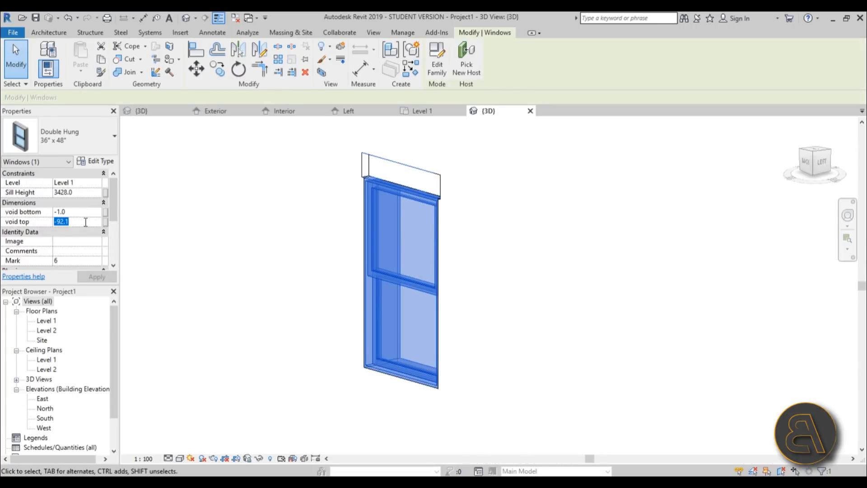
pyautogui.write('-1')
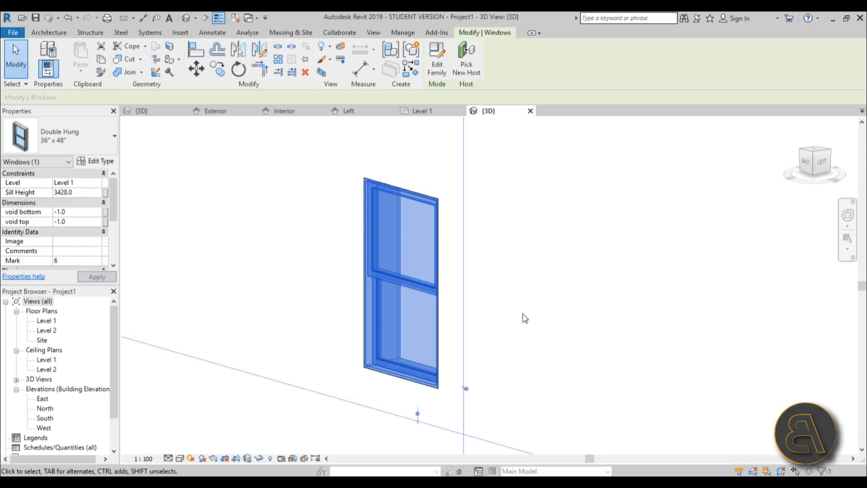
pyautogui.click(498, 265)
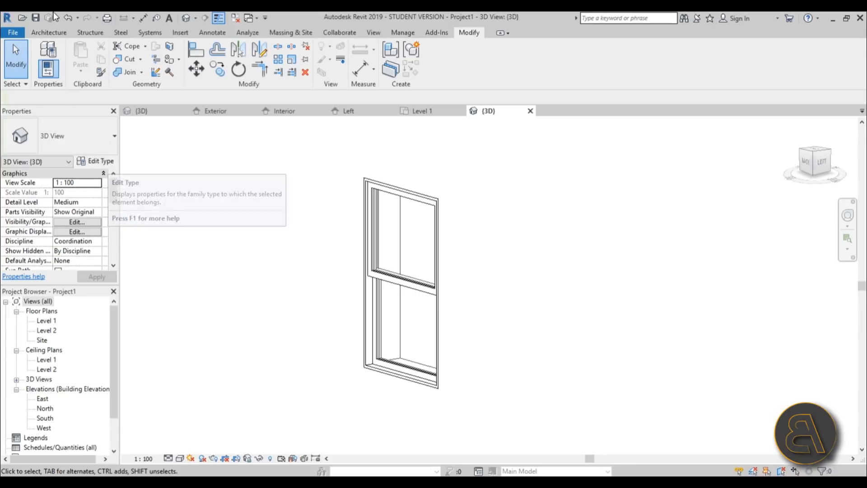
# Undo the last changes to the window's void top and void bottom dimensions
pyautogui.click(65, 19)
pyautogui.click(65, 19)
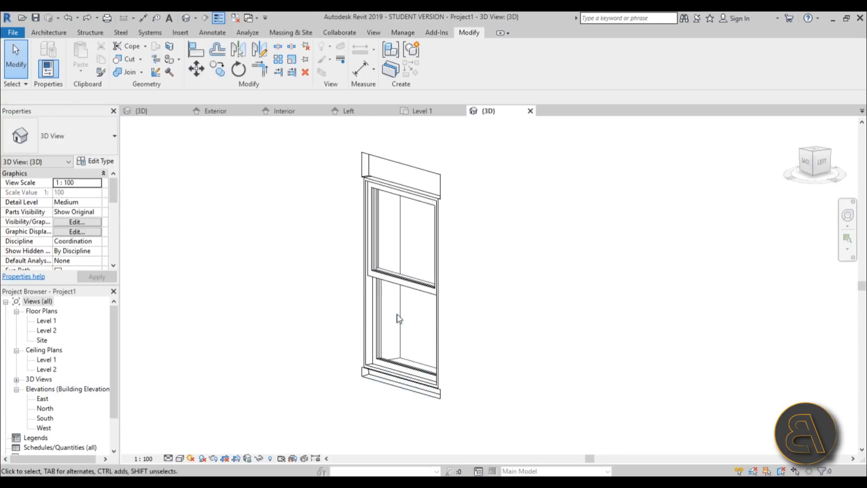
# Turn on the heder and sill visibility parameters of the placed window and apply them
pyautogui.click(399, 256)
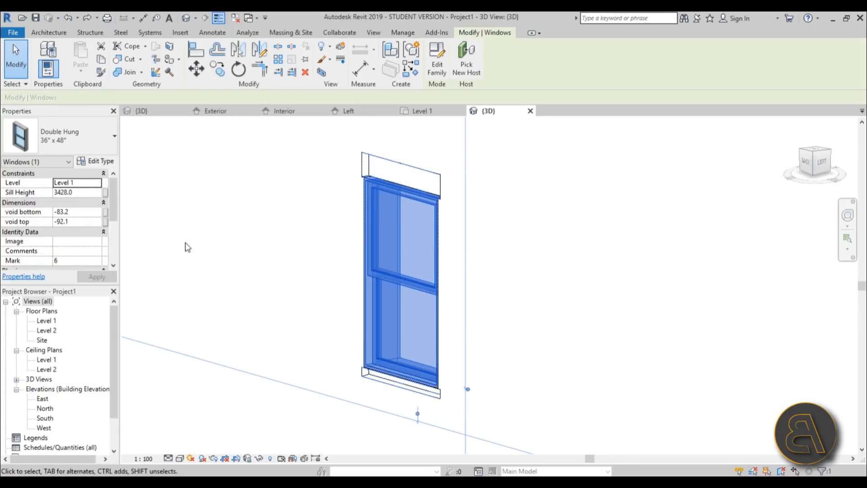
pyautogui.scroll(-3, 117, 208)
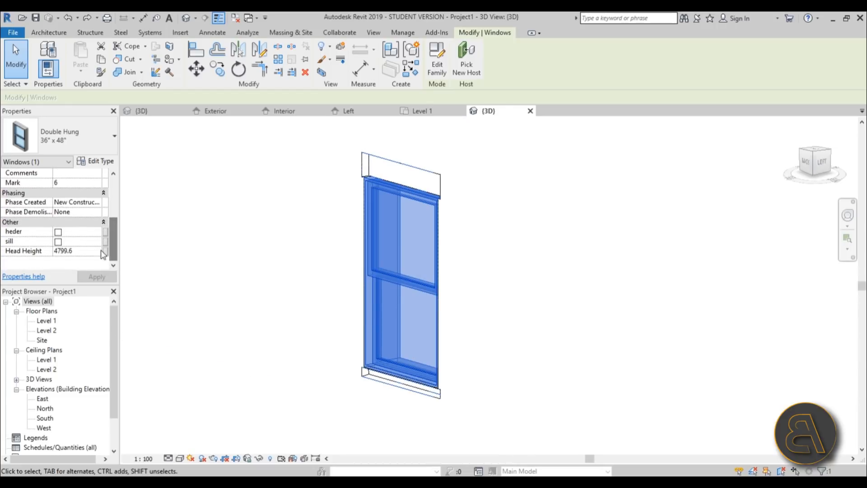
pyautogui.click(58, 232)
pyautogui.click(58, 241)
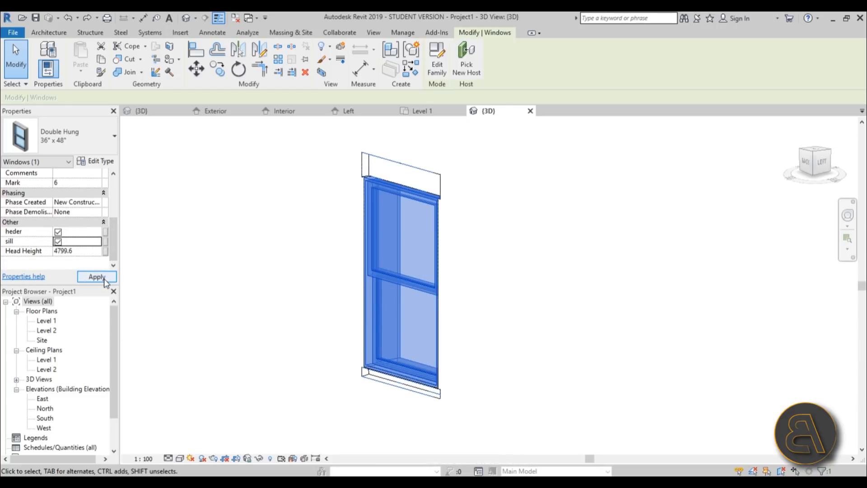
pyautogui.click(102, 276)
pyautogui.click(321, 276)
pyautogui.keyDown('shift'); pyautogui.moveTo(321, 277); pyautogui.dragTo(567, 290, button='middle'); pyautogui.keyUp('shift')
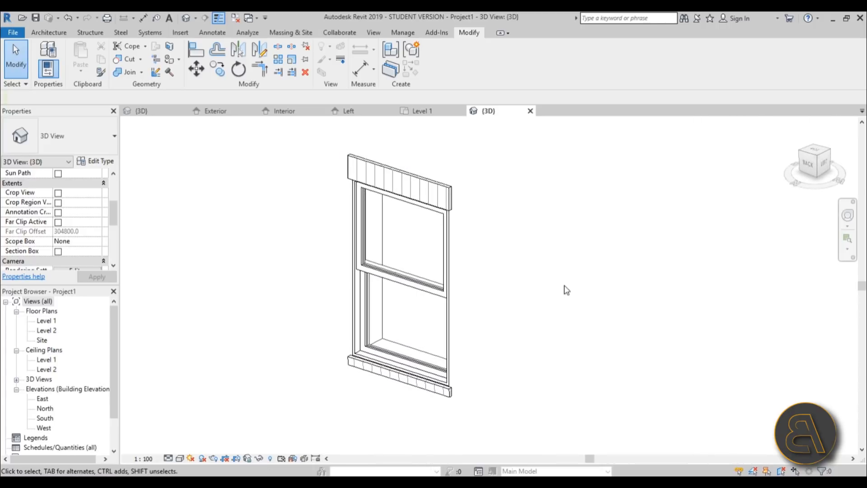
# Examine the brick header and sill on the placed window in 3D, along with its void bottom and void top values
pyautogui.scroll(2, 458, 215)
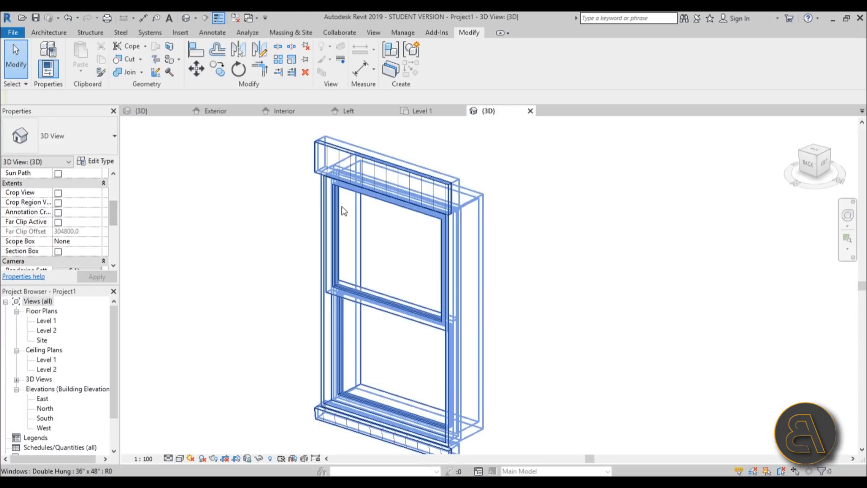
pyautogui.click(338, 190)
pyautogui.scroll(3, 109, 248)
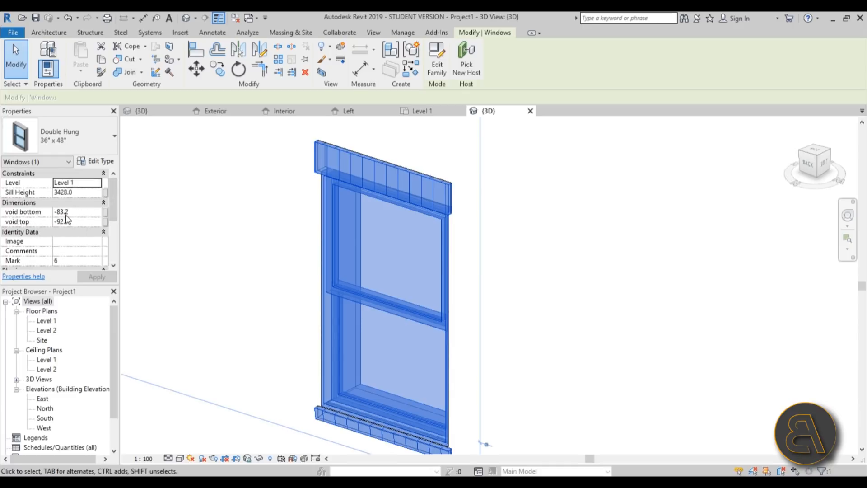
pyautogui.click(246, 251)
pyautogui.scroll(-2, 316, 224)
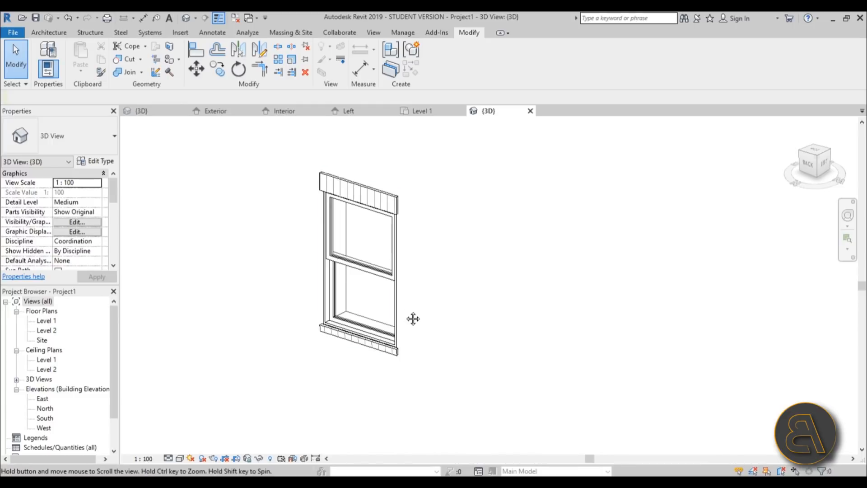
pyautogui.keyDown('shift'); pyautogui.moveTo(412, 318); pyautogui.dragTo(390, 305, button='middle'); pyautogui.keyUp('shift')
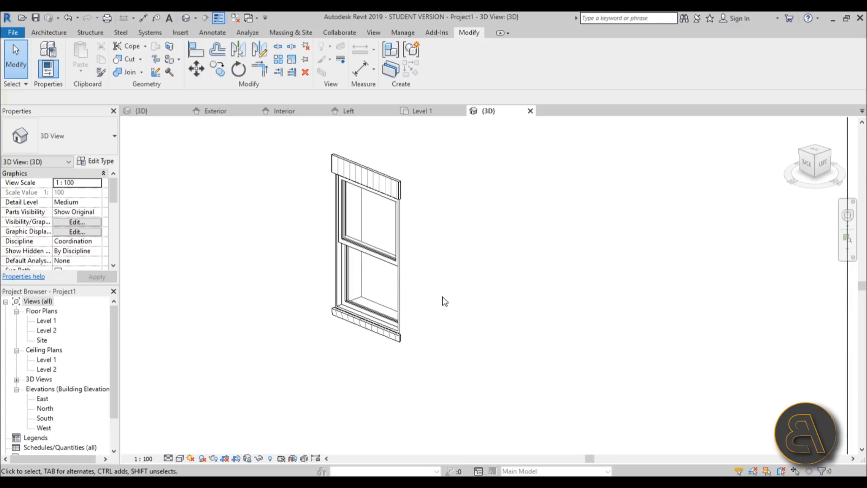